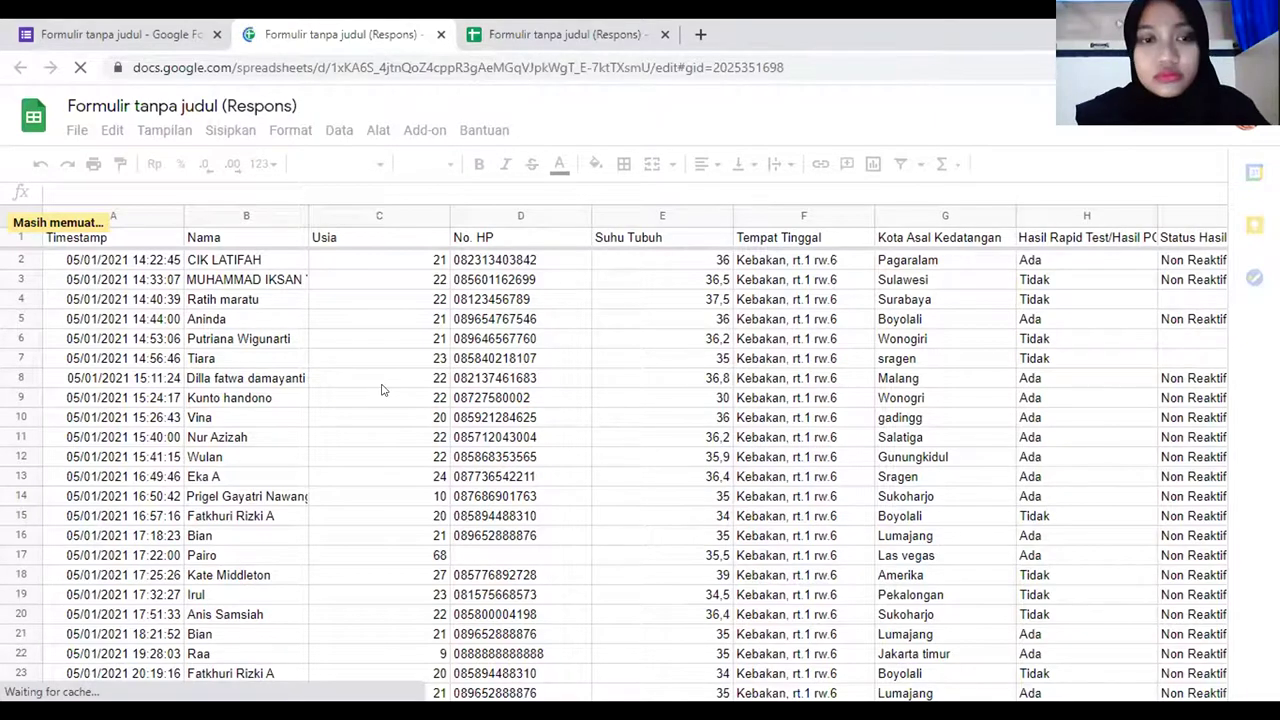
drag(383, 391, 398, 407)
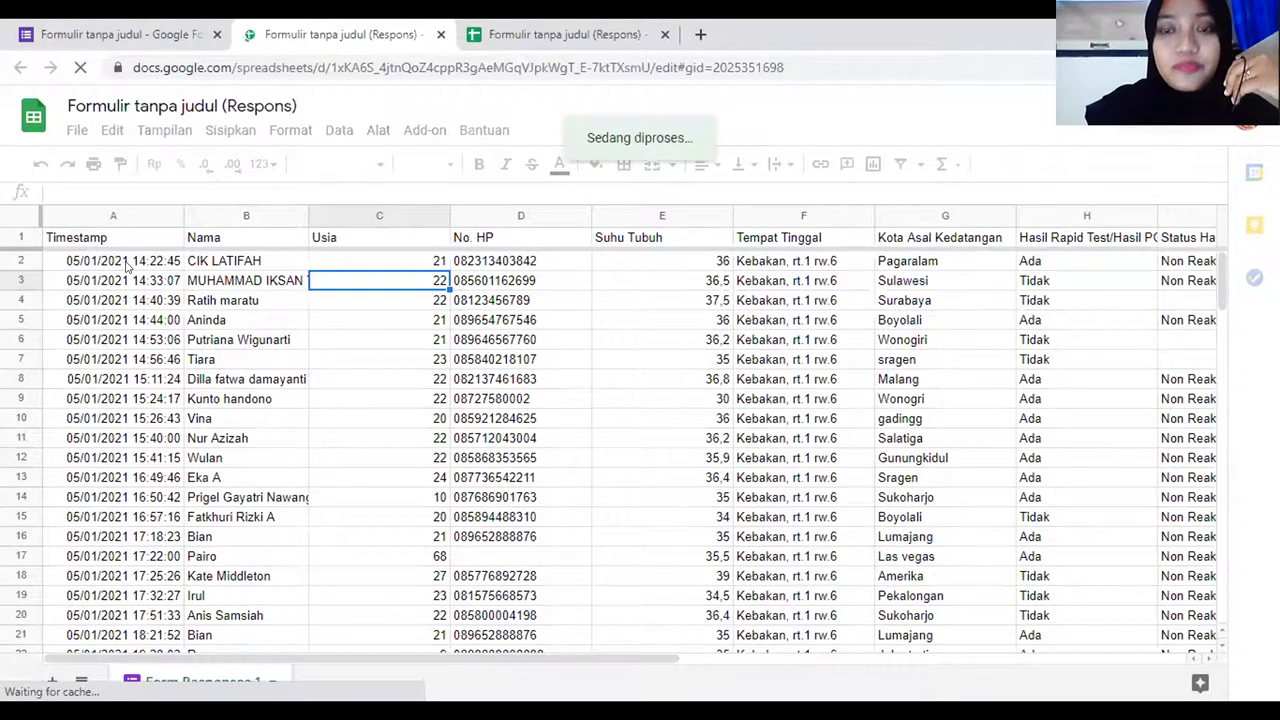
key(Up)
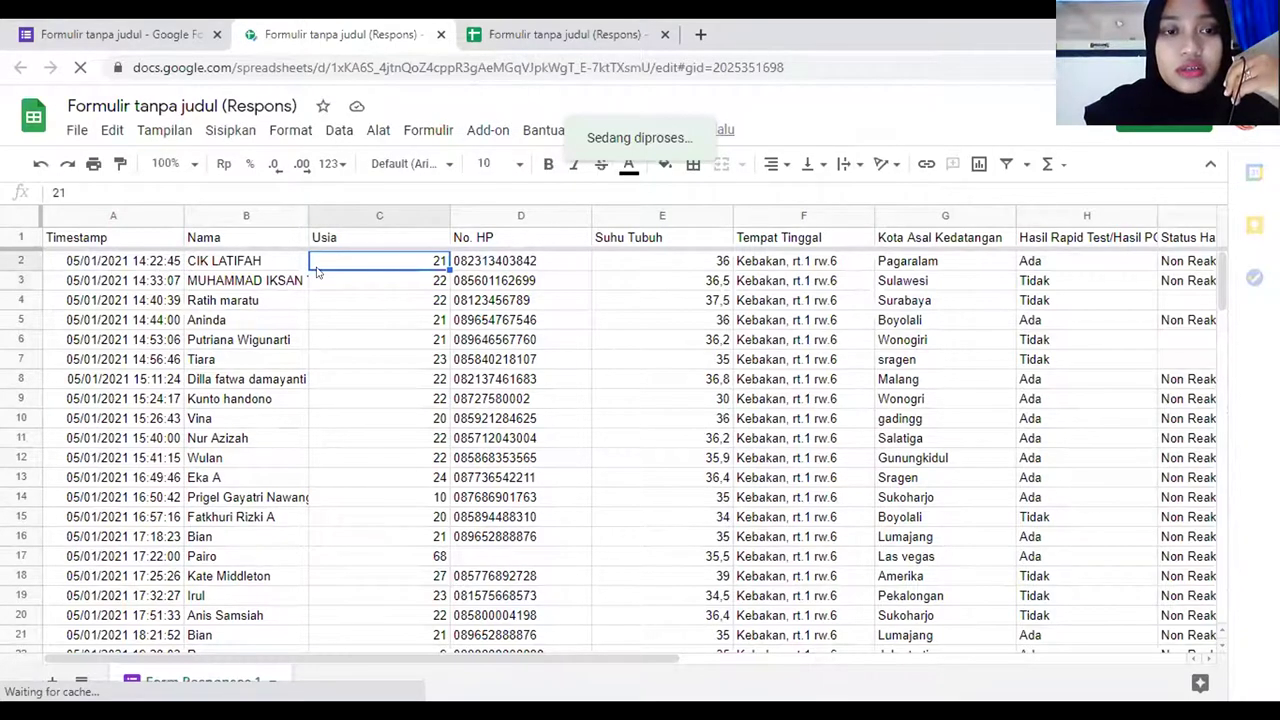
click(78, 284)
key(Up)
key(Up)
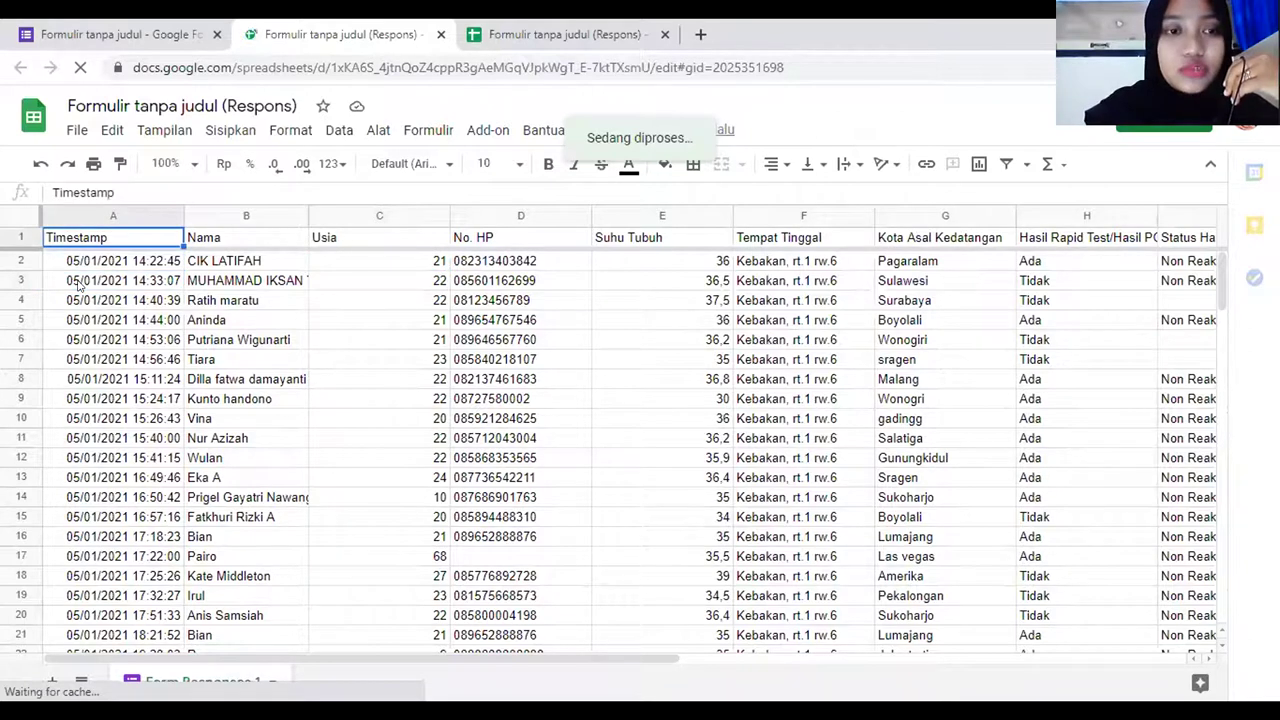
key(Right)
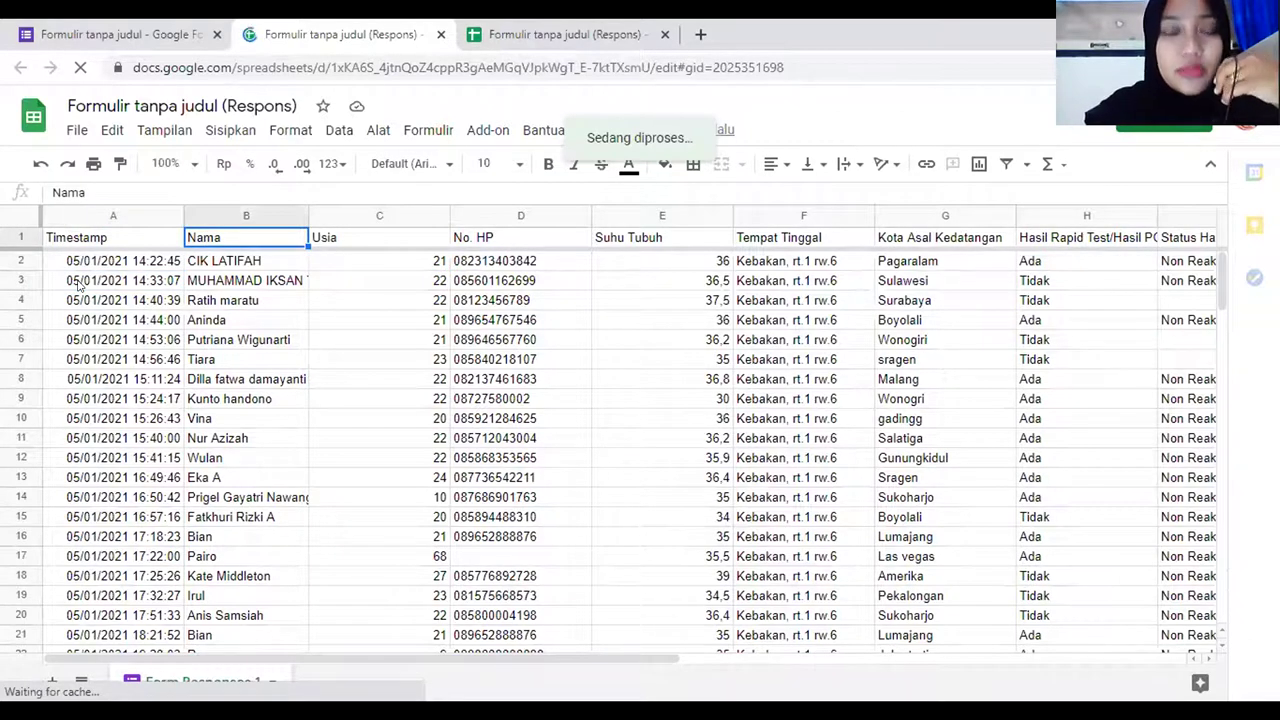
key(shift+Left)
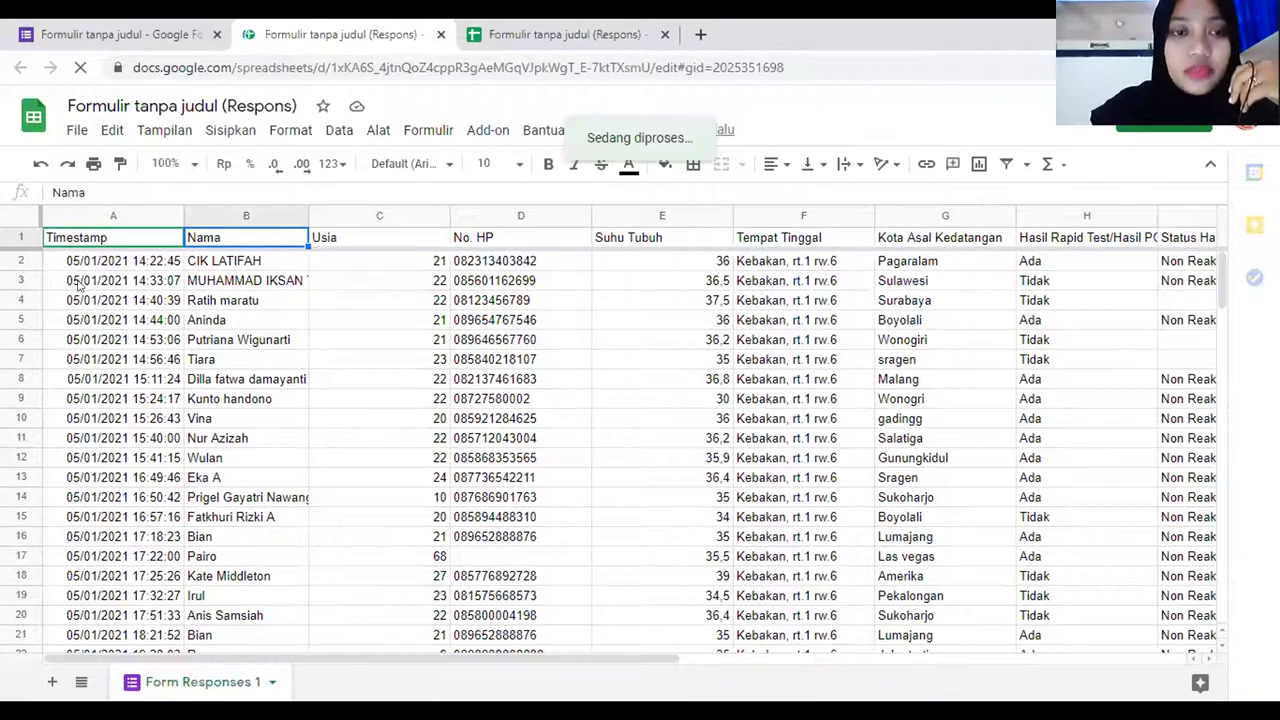
key(Down)
key(Down)
key(Down)
key(Right)
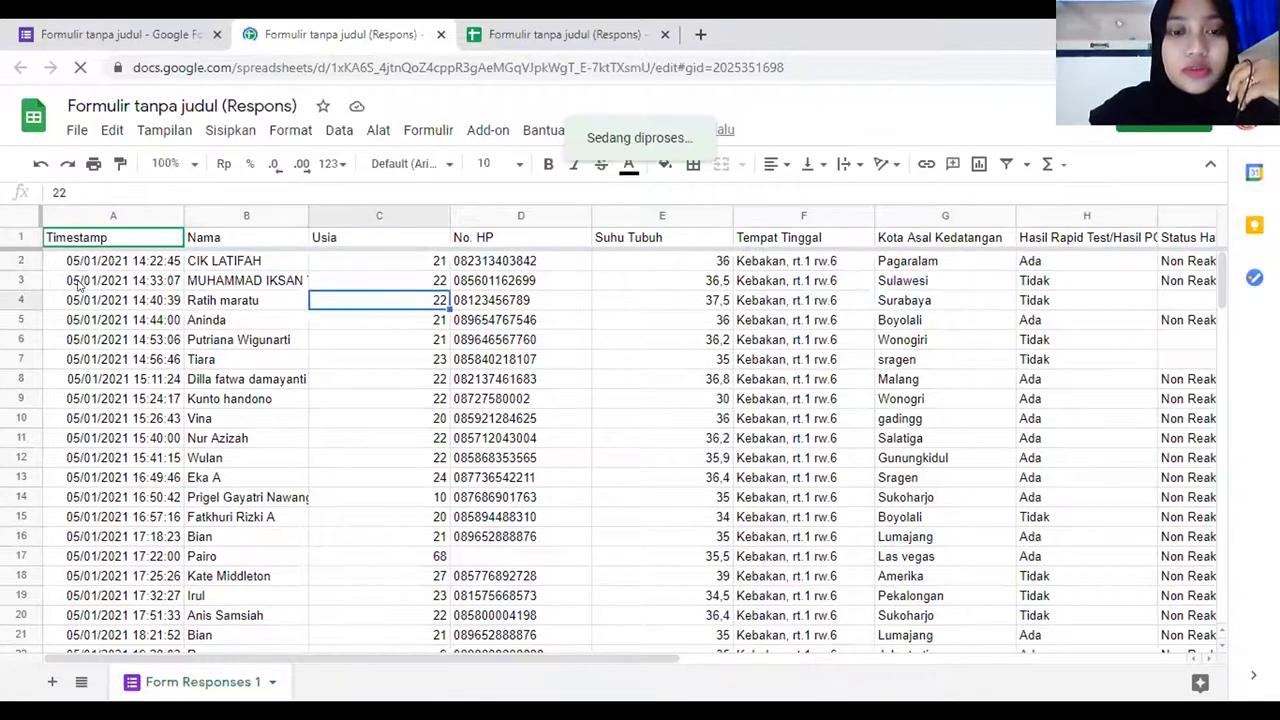
key(Down)
key(Down)
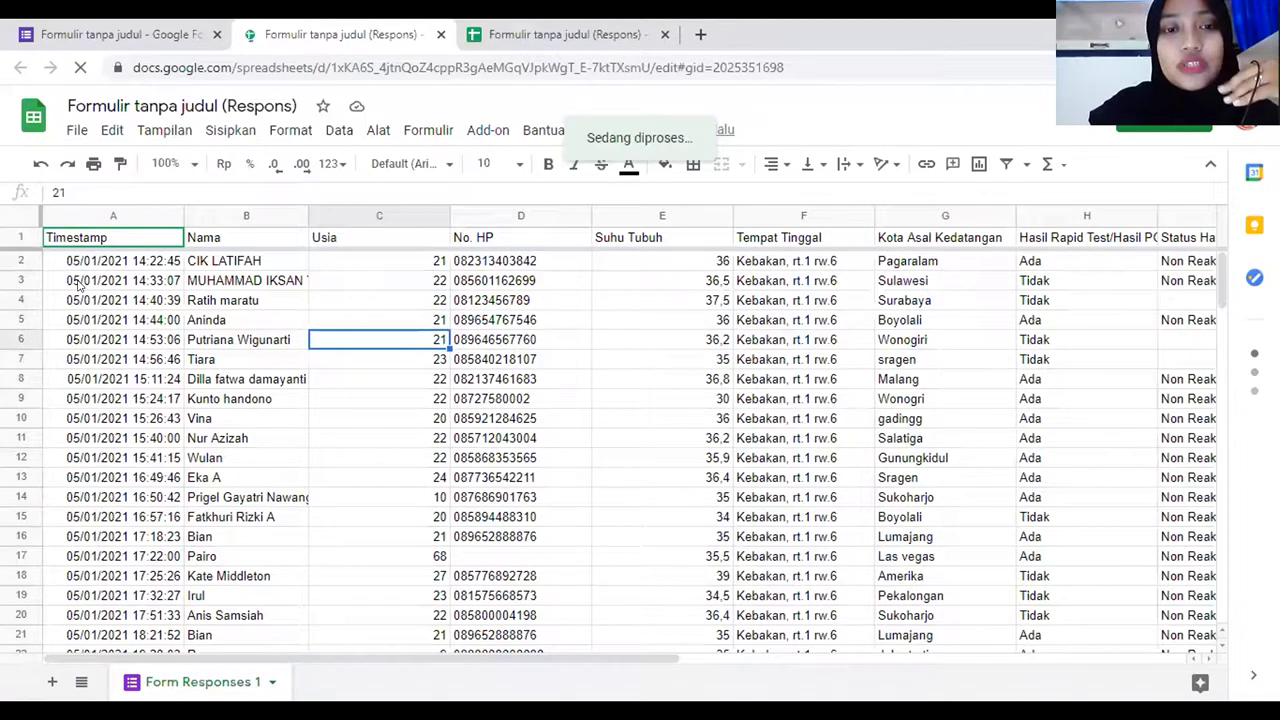
Clear the age-group counts and the overall total in C27:C31, below the response data
key(Page_Down)
key(Page_Down)
key(Page_Down)
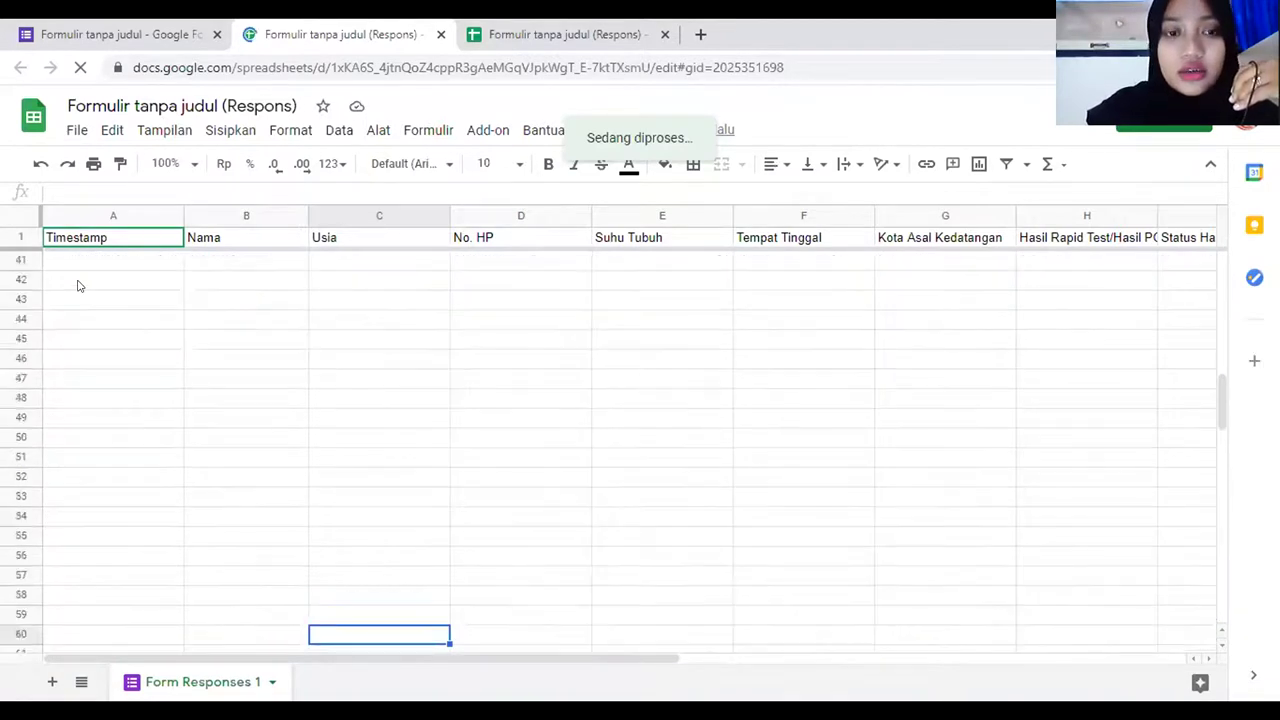
key(Up)
key(Up)
key(Up)
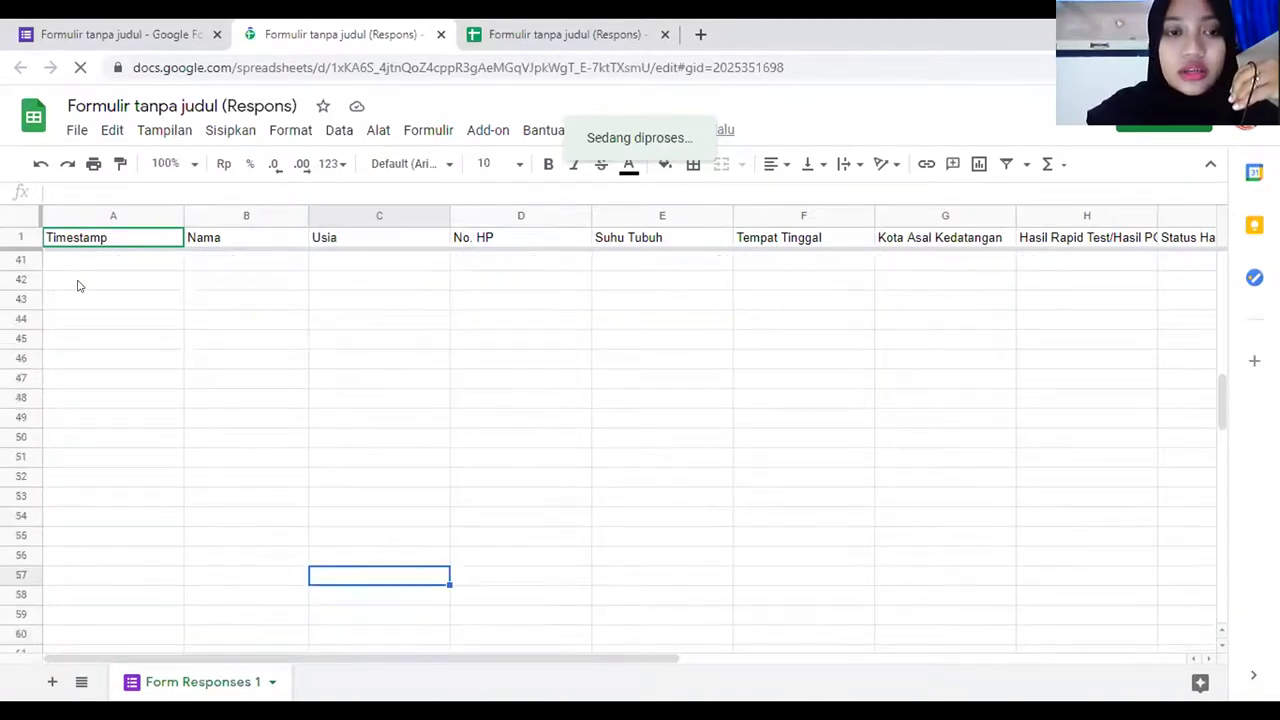
key(Page_Up)
key(Up)
key(Up)
key(Up)
key(Up)
key(Up)
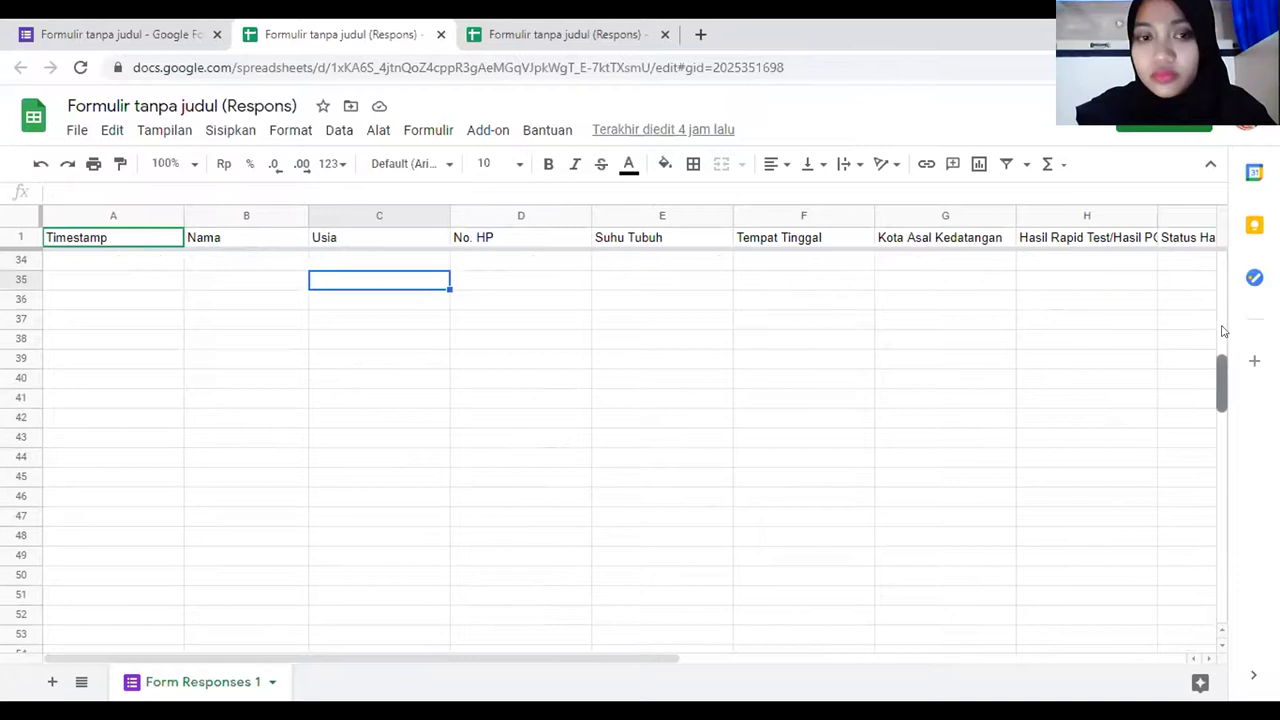
click(1223, 329)
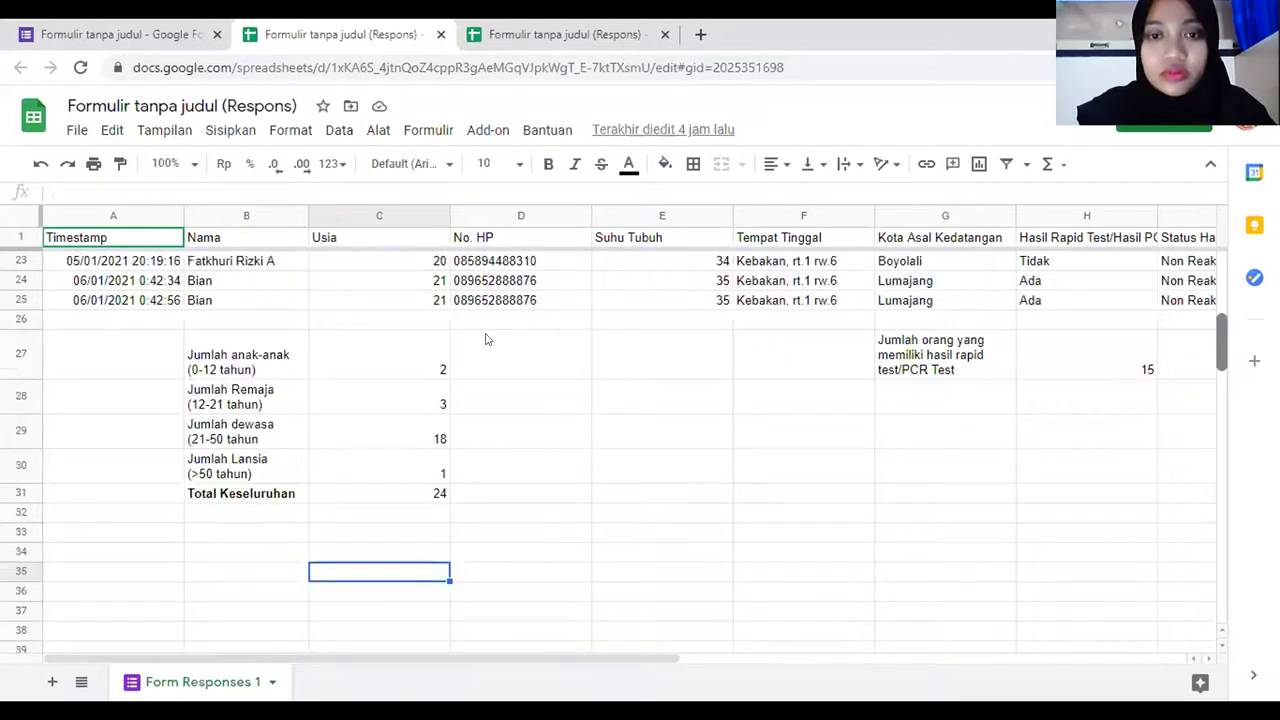
click(421, 359)
key(Delete)
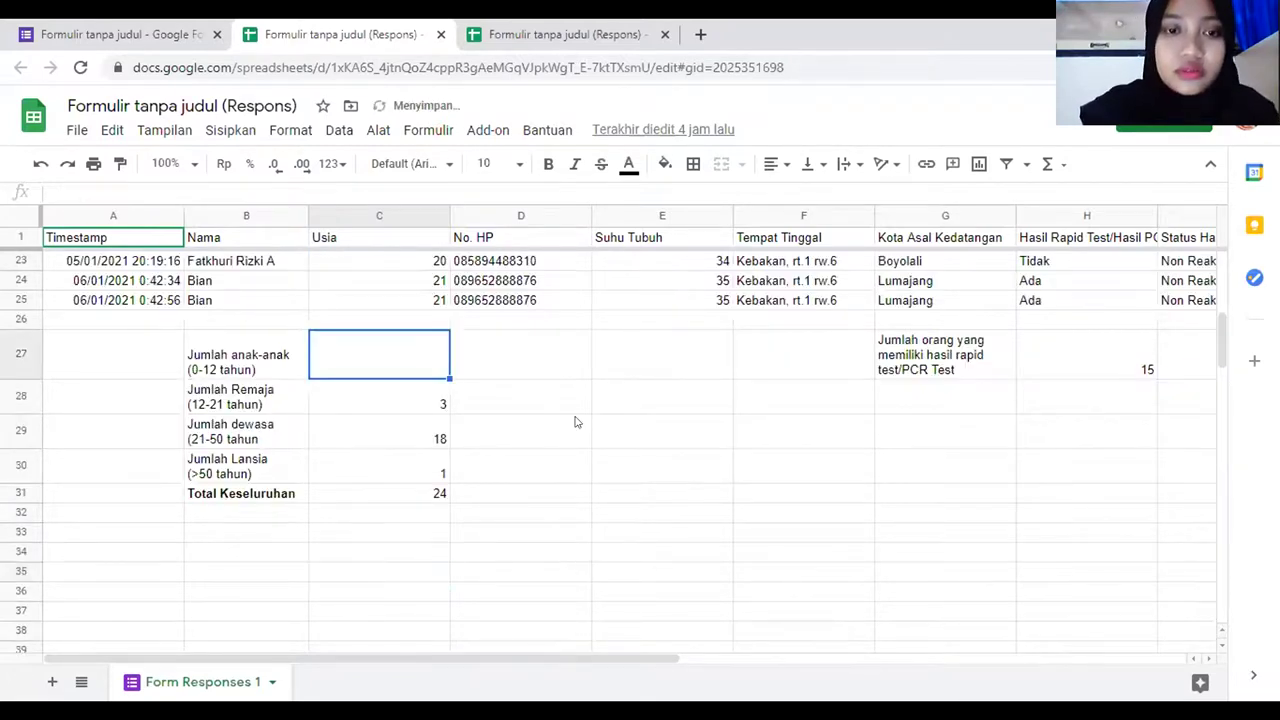
drag(437, 366, 443, 485)
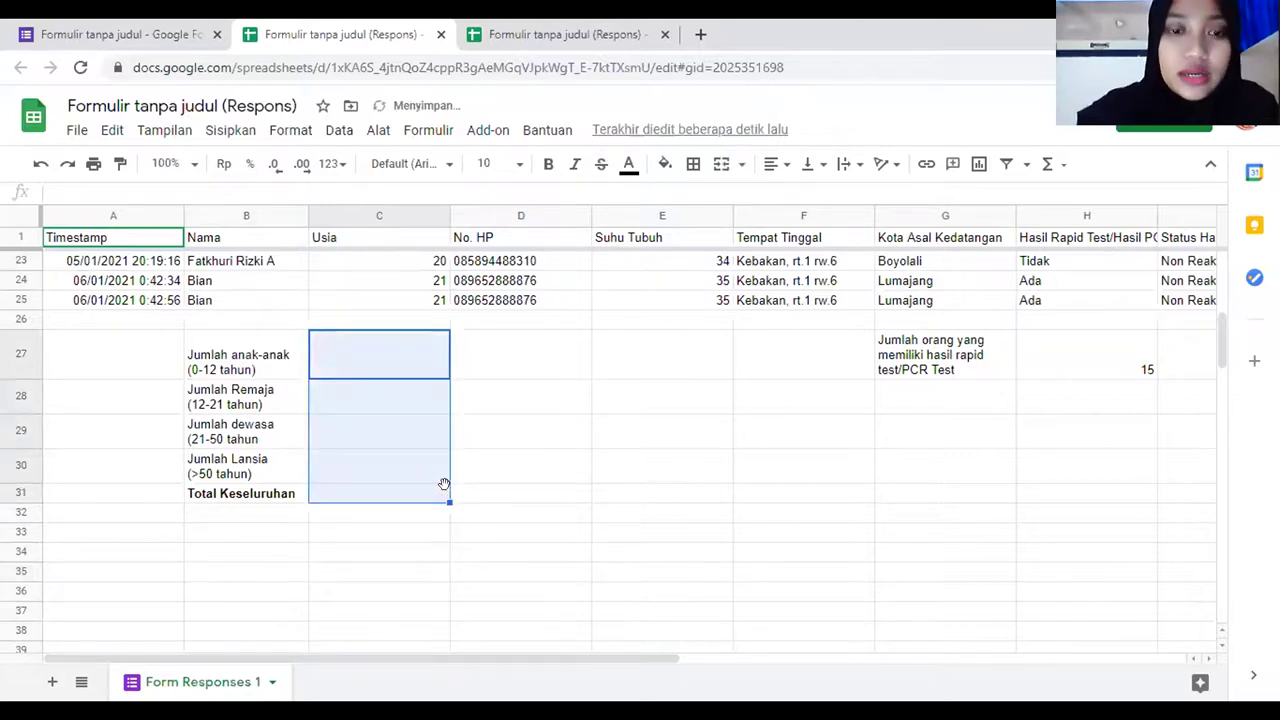
Count the children in C27 with the formula =countif(c2:c25;"<12")
click(392, 369)
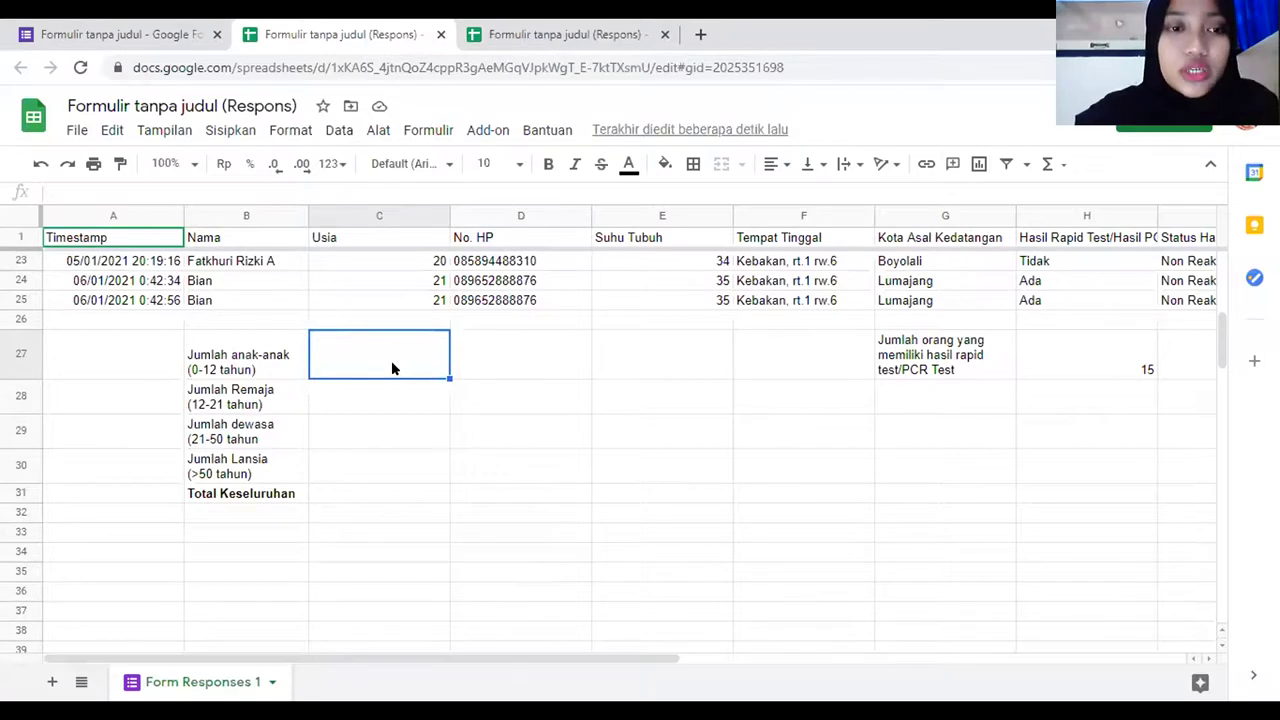
text(=c)
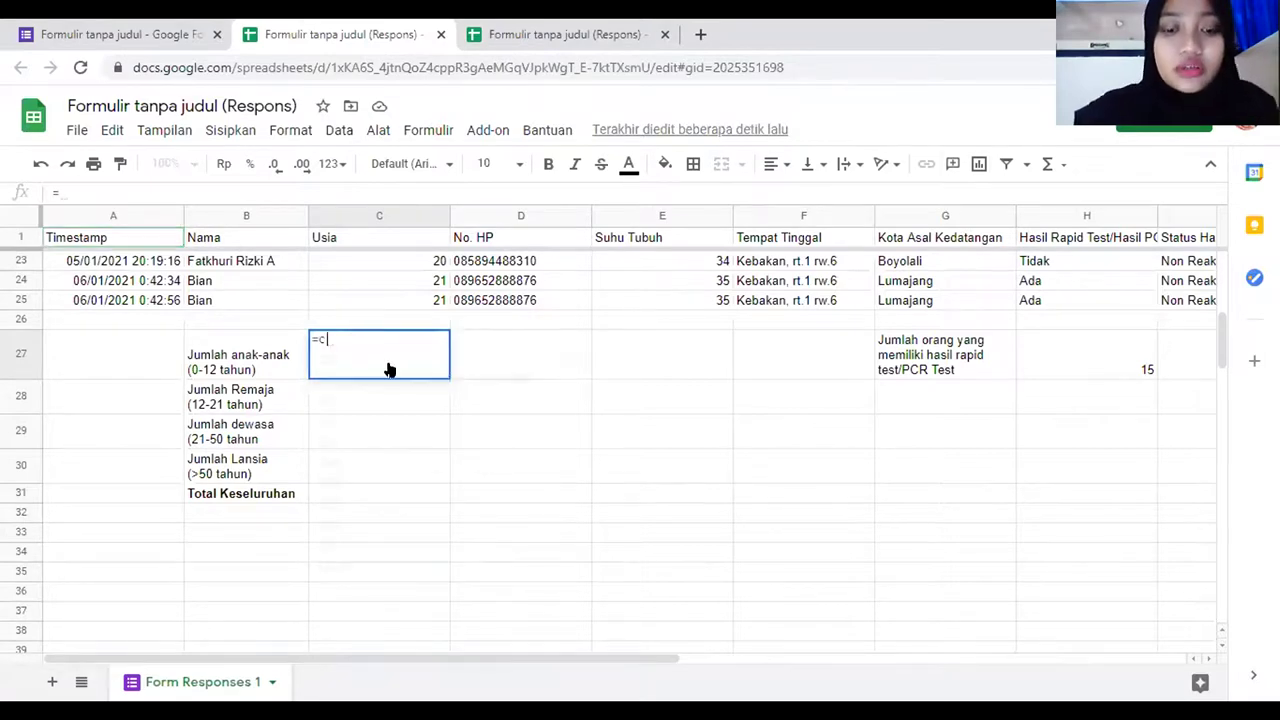
text(ounti)
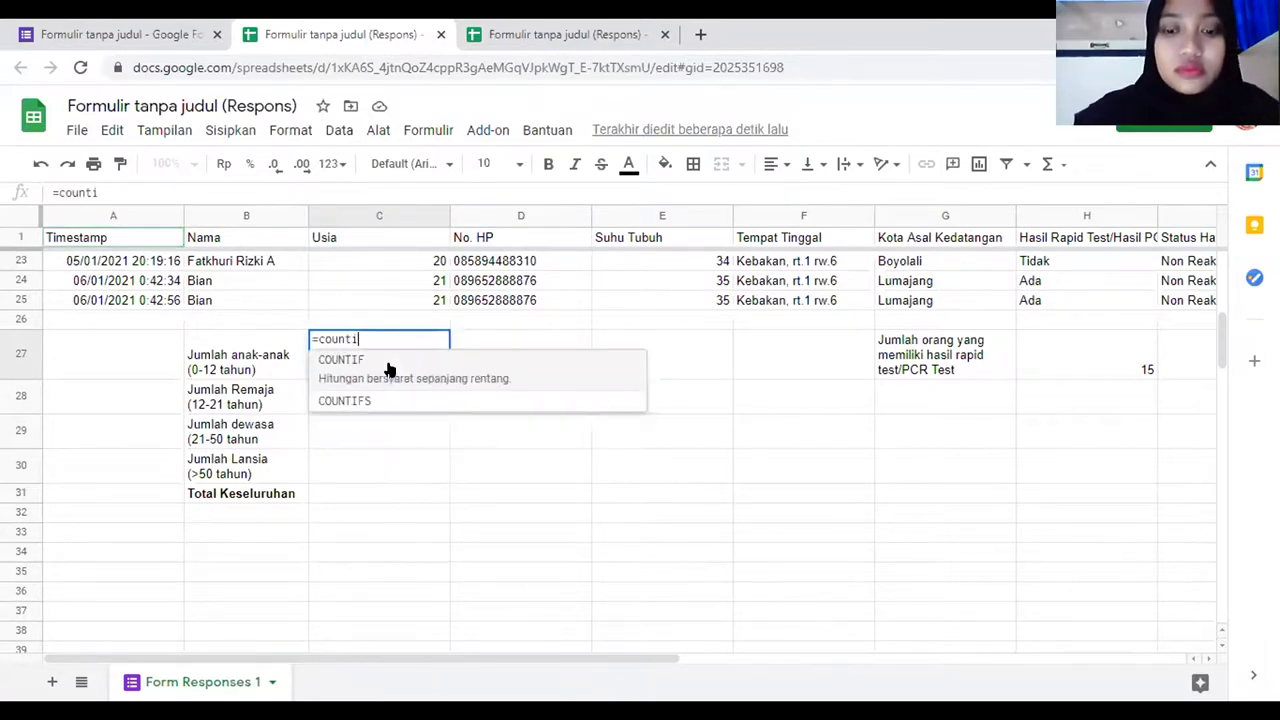
text(f()
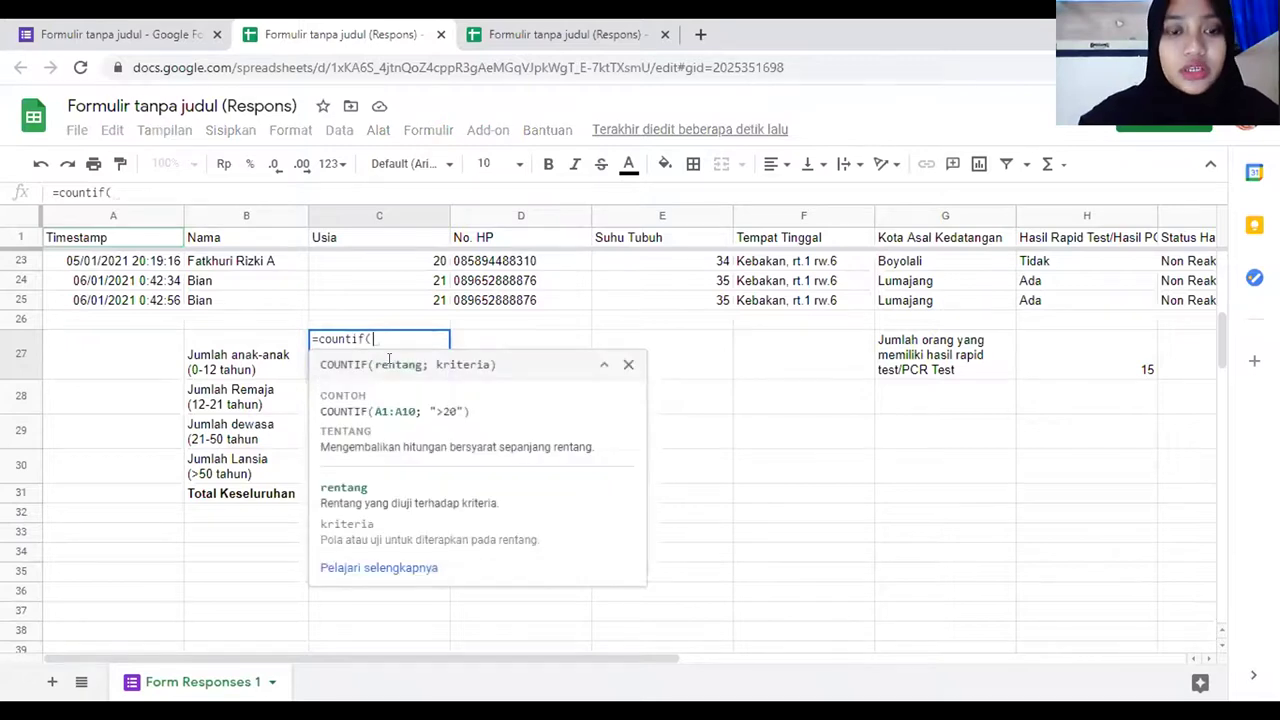
text(c2)
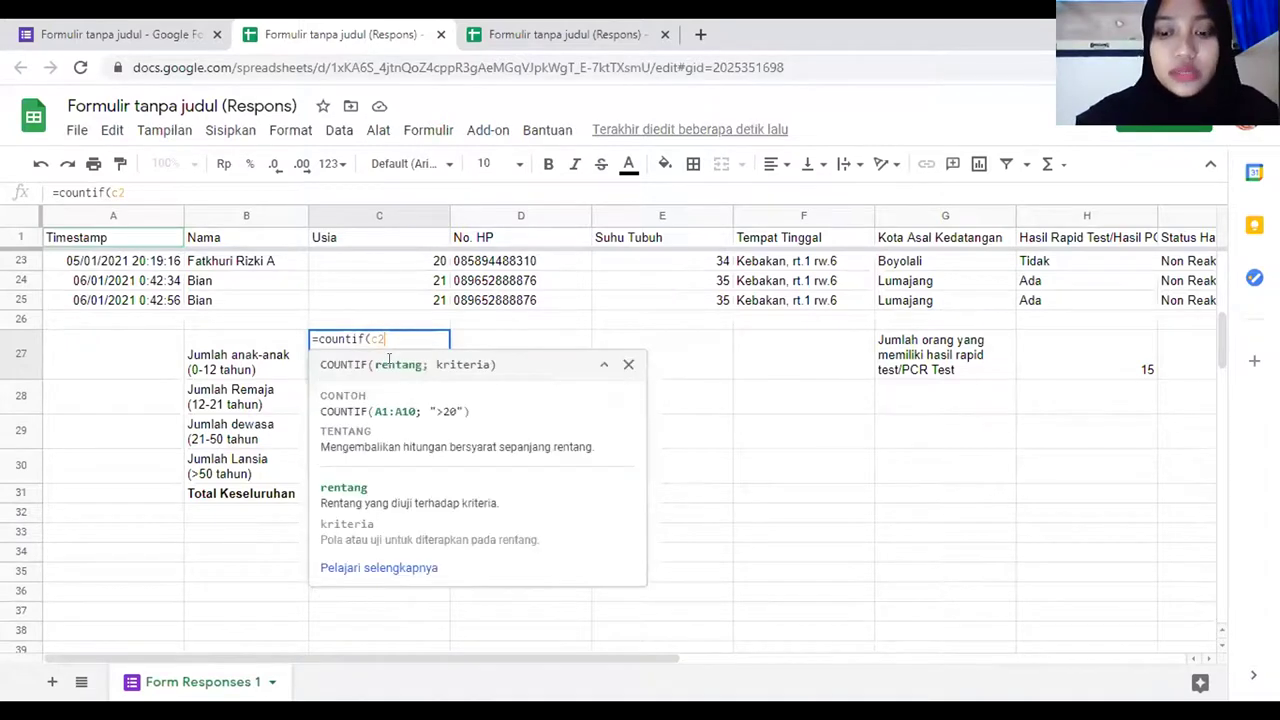
text(:c25)
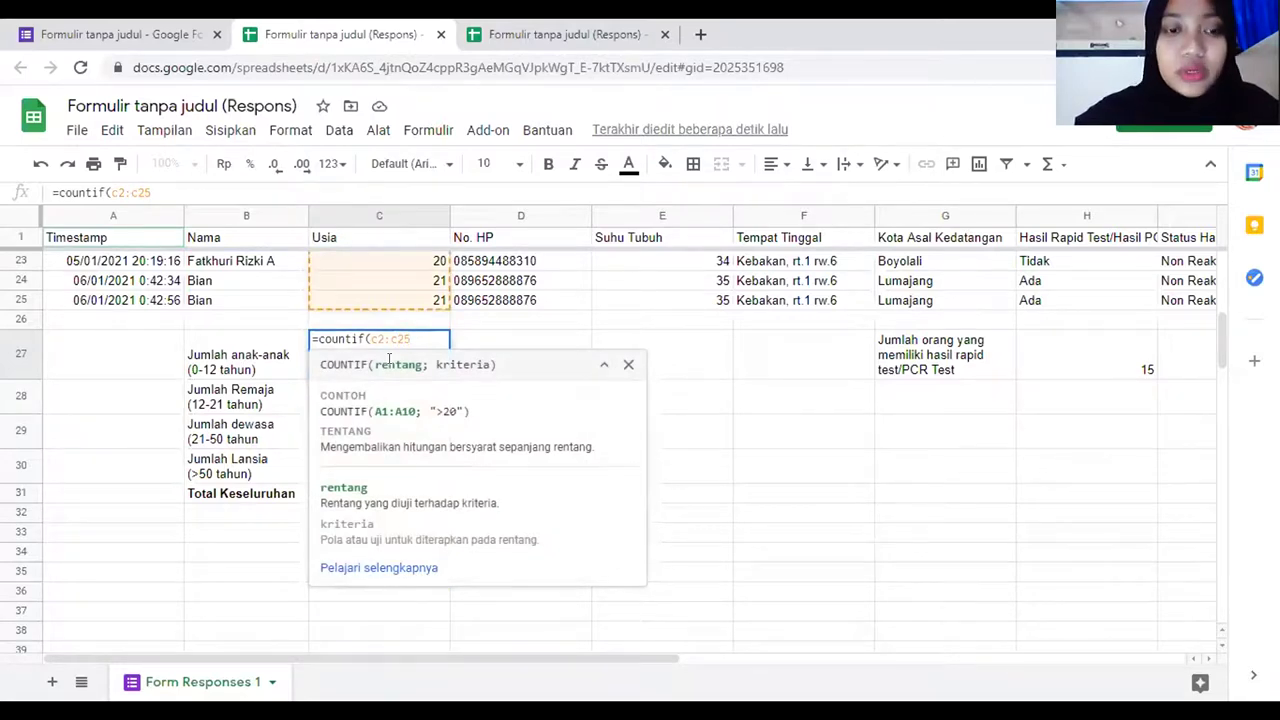
text(;)
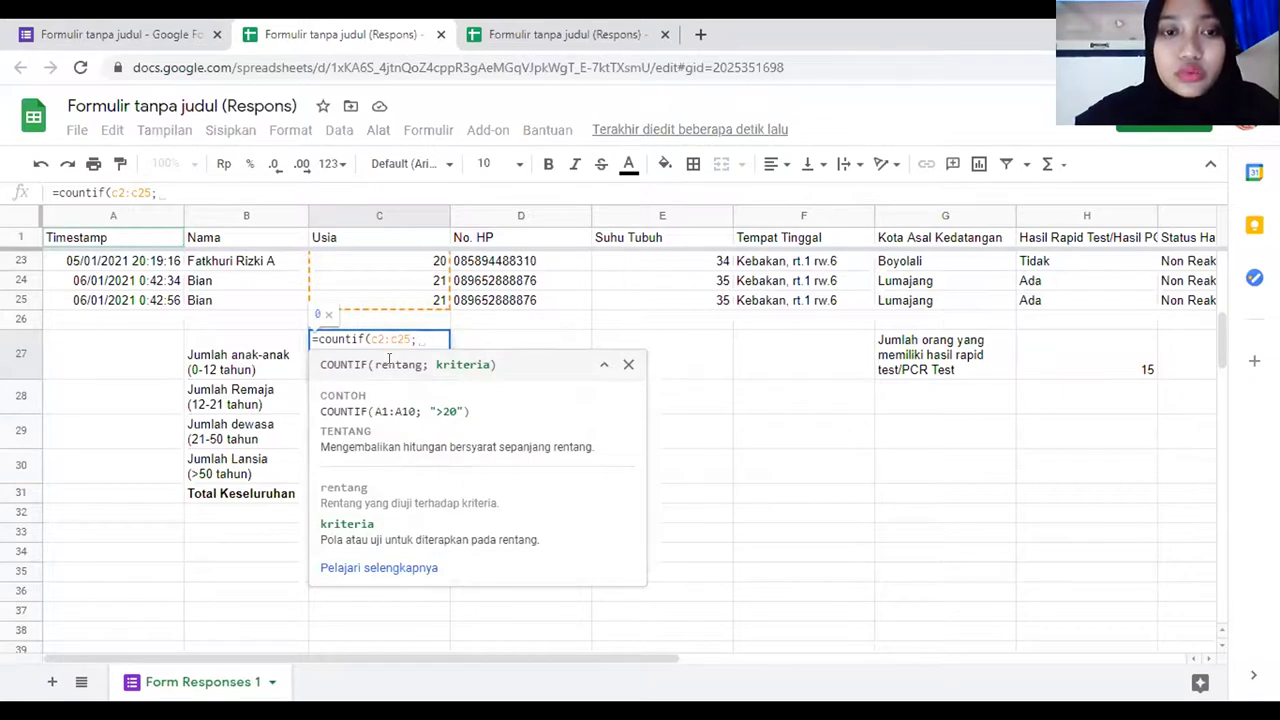
text("<12")
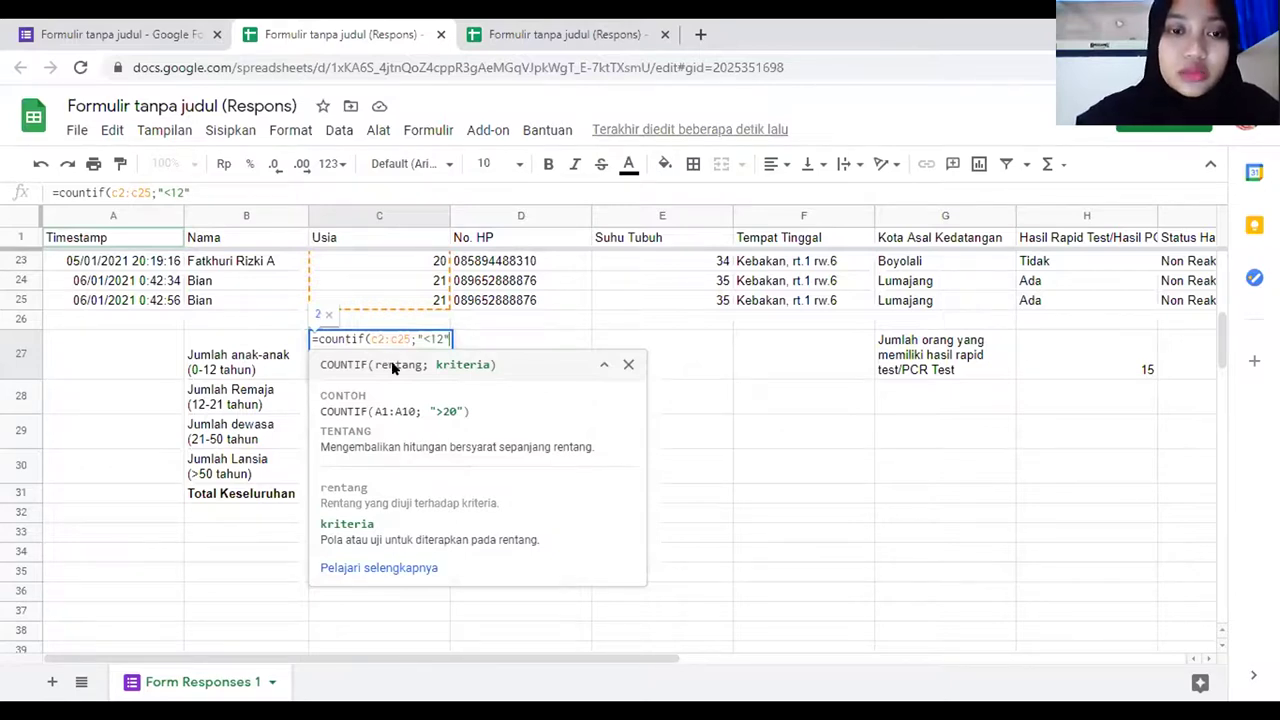
key(Return)
click(392, 369)
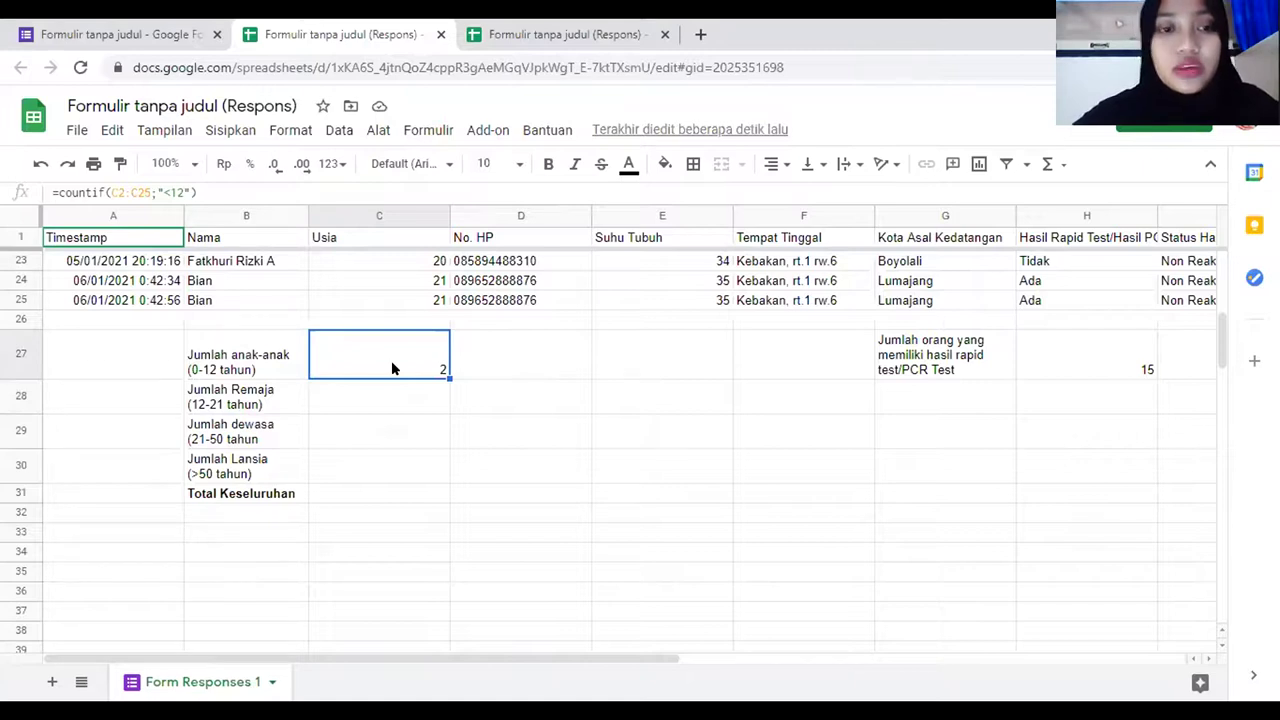
Count the teenagers (Jumlah Remaja) in C28 with the formula =countifs(c2:c25;">12";c2:c25;"<25")
click(379, 400)
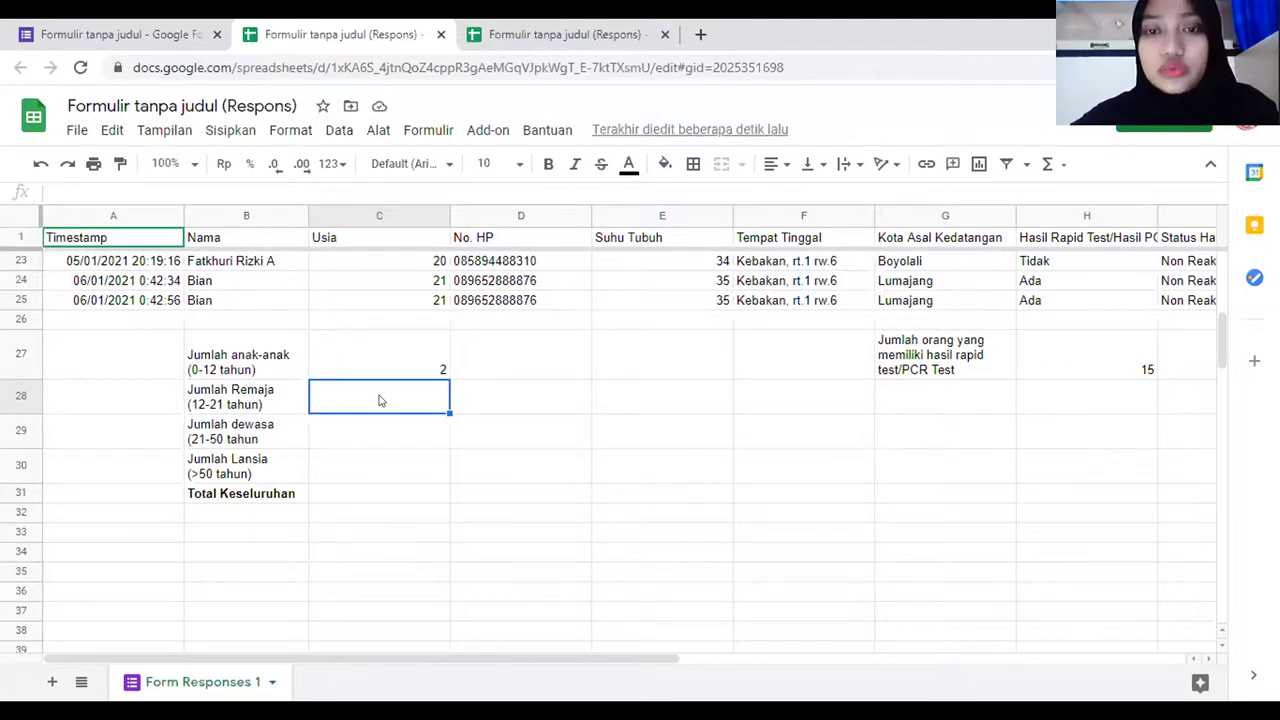
text(=)
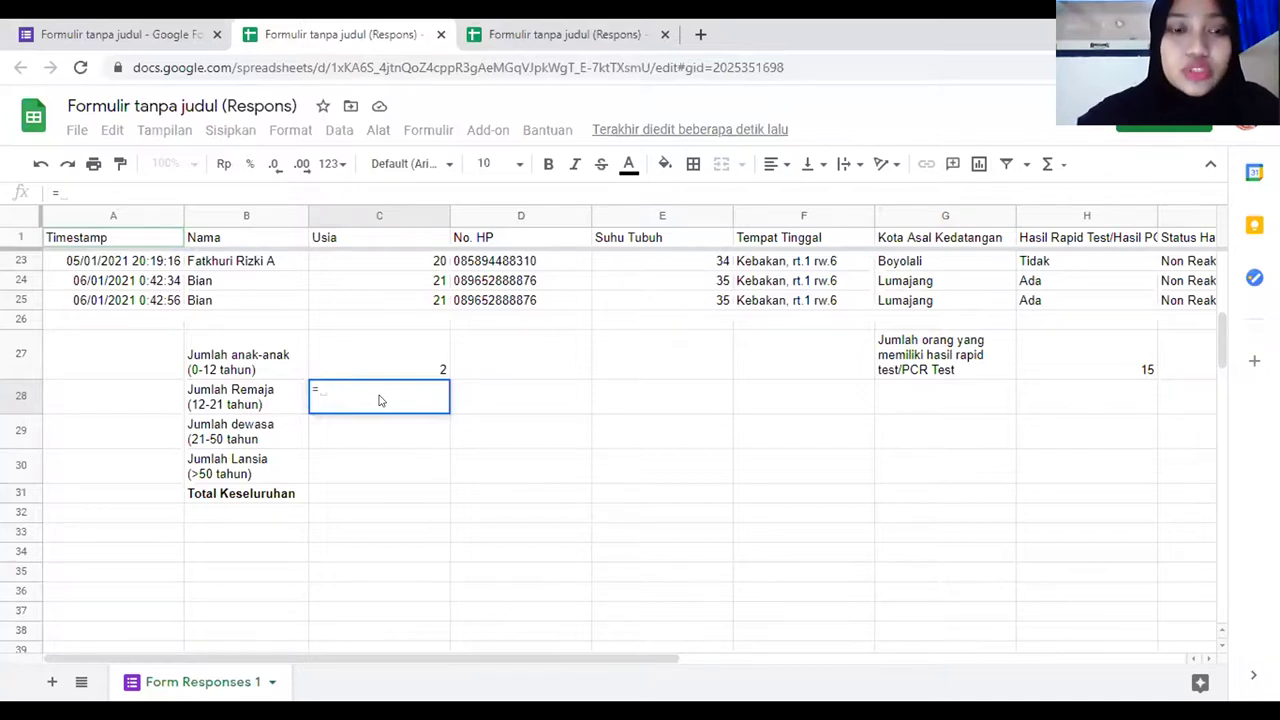
text(coun)
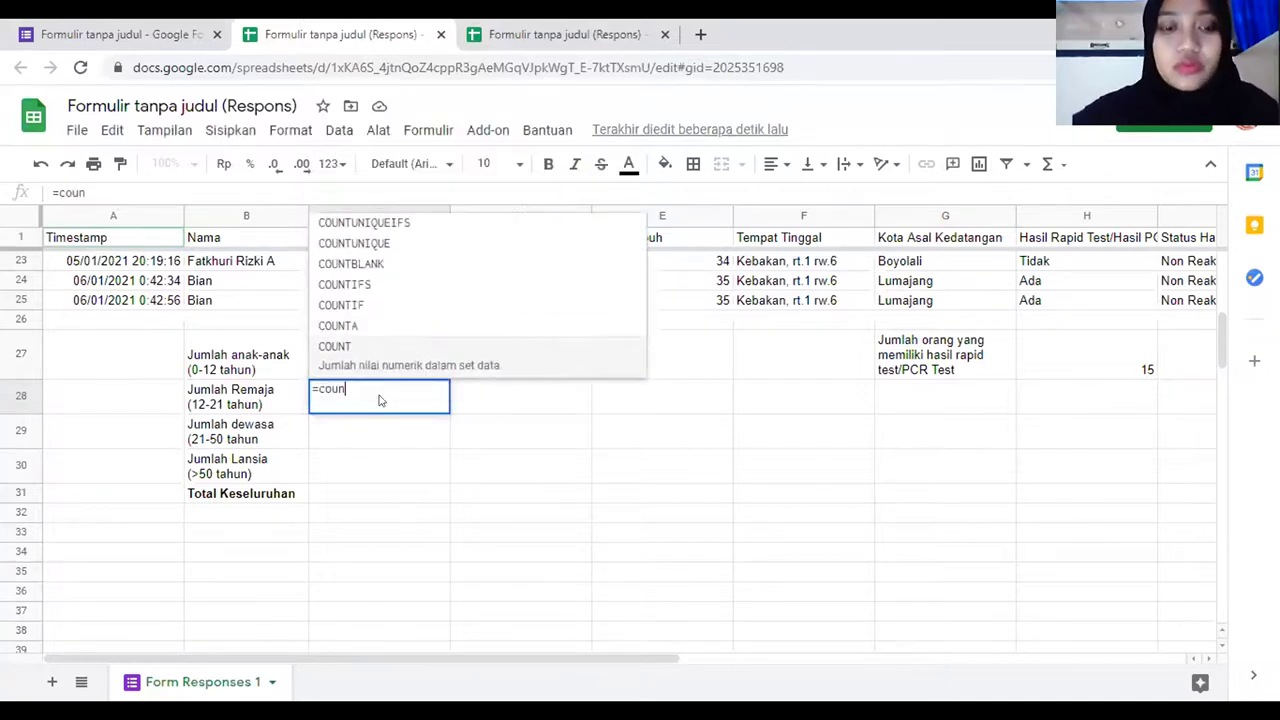
text(ti)
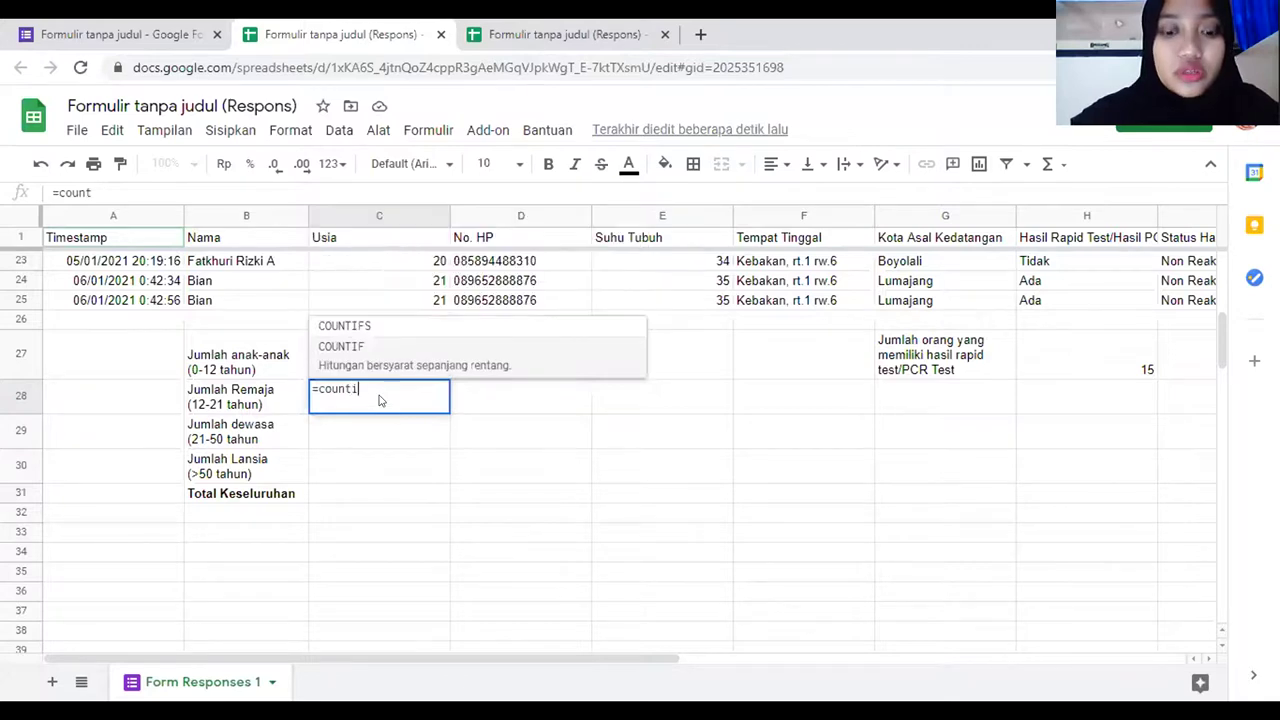
text(fs)
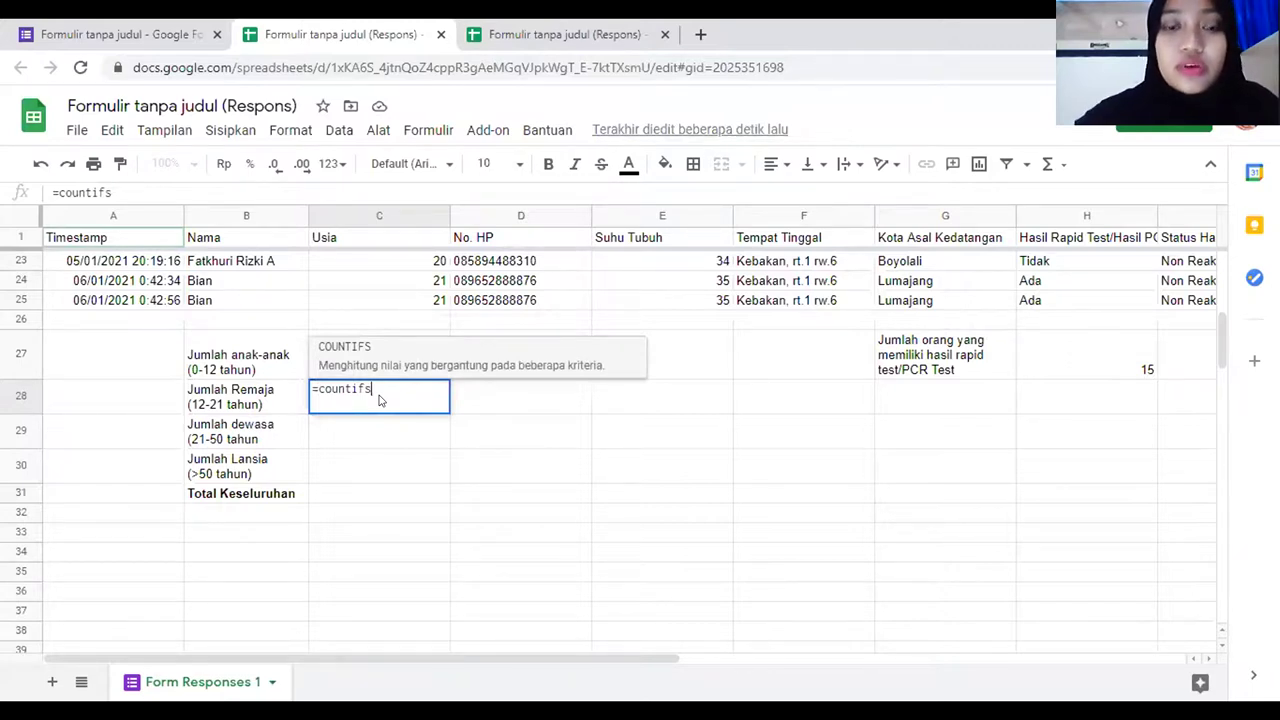
text(()
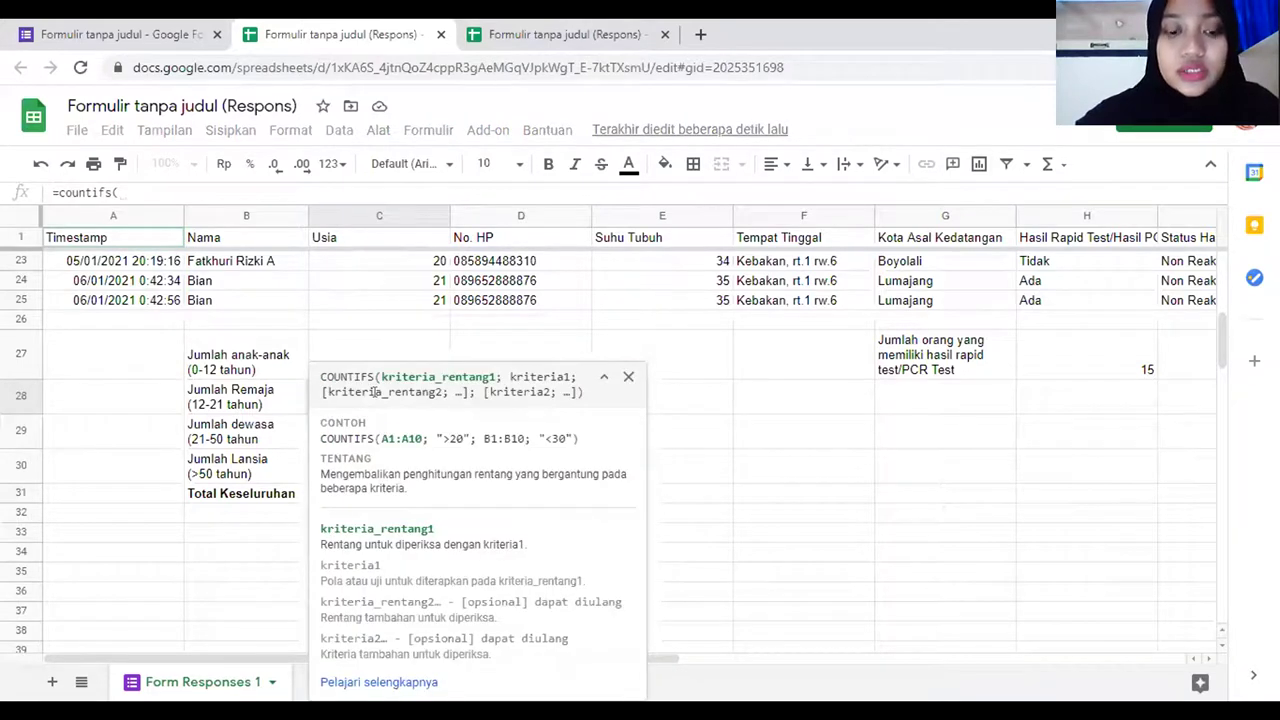
text(c2:)
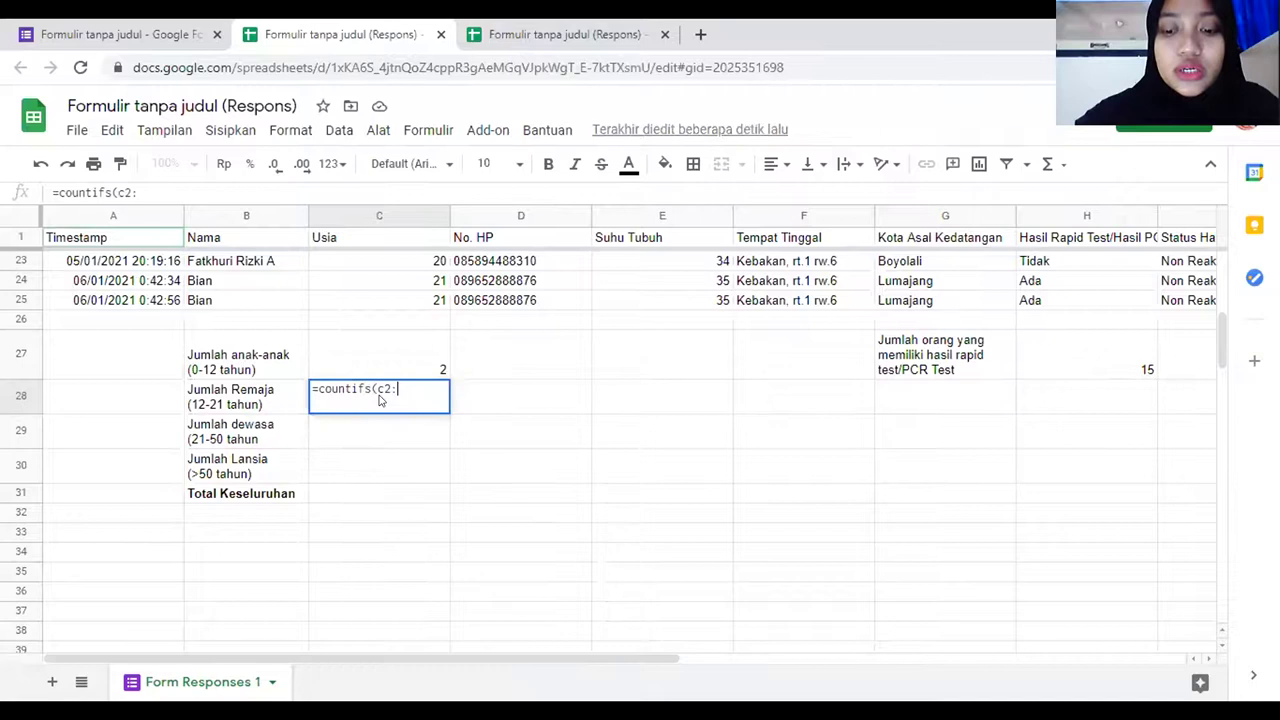
text(c25)
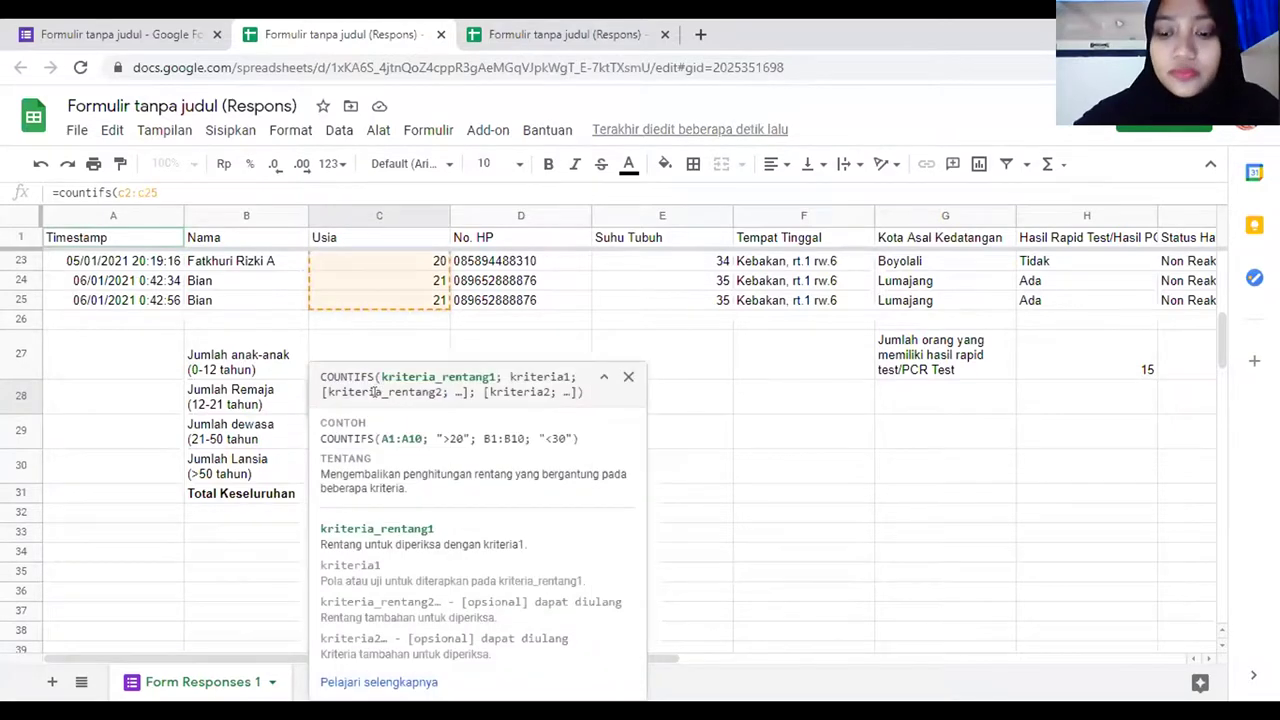
text(;")
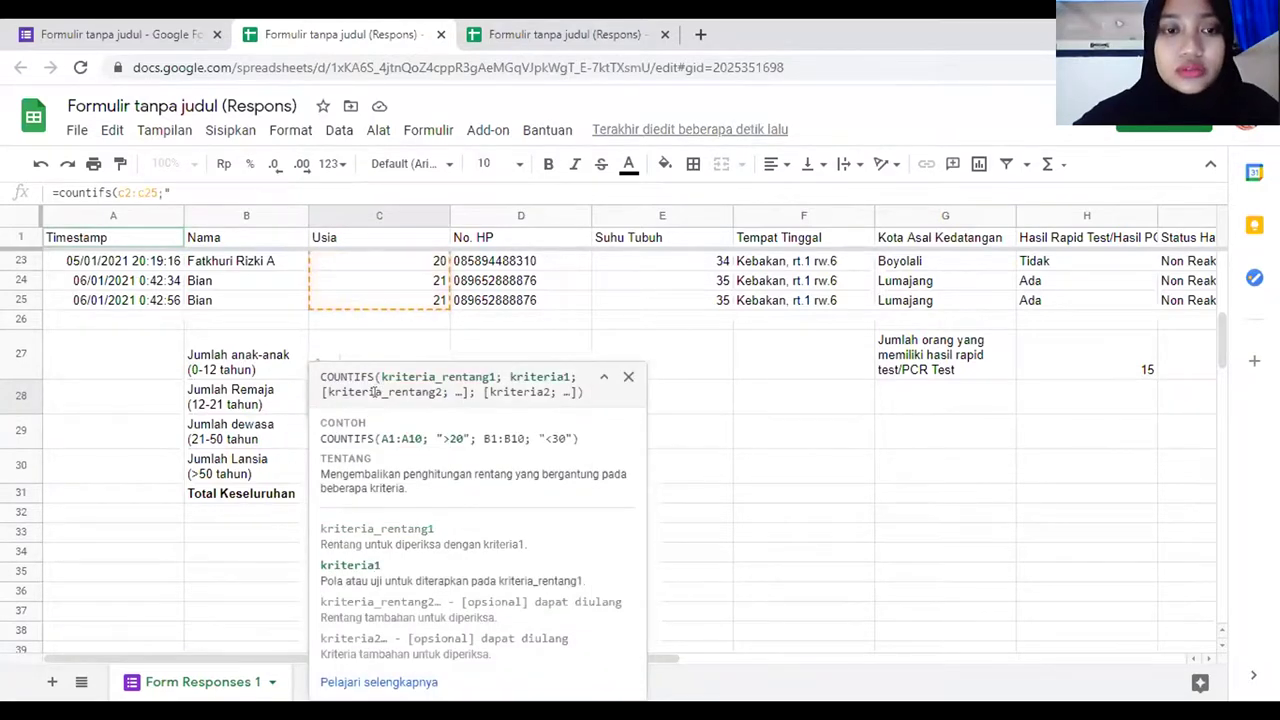
text(>12)
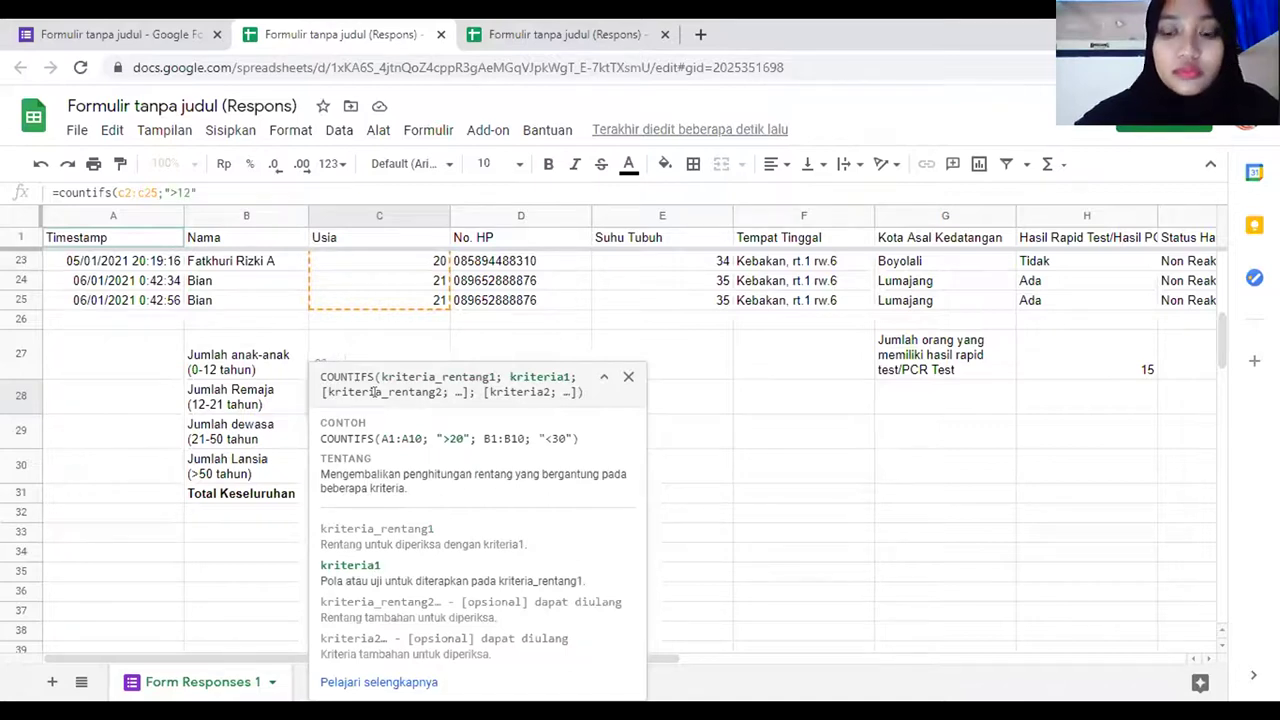
text(;)
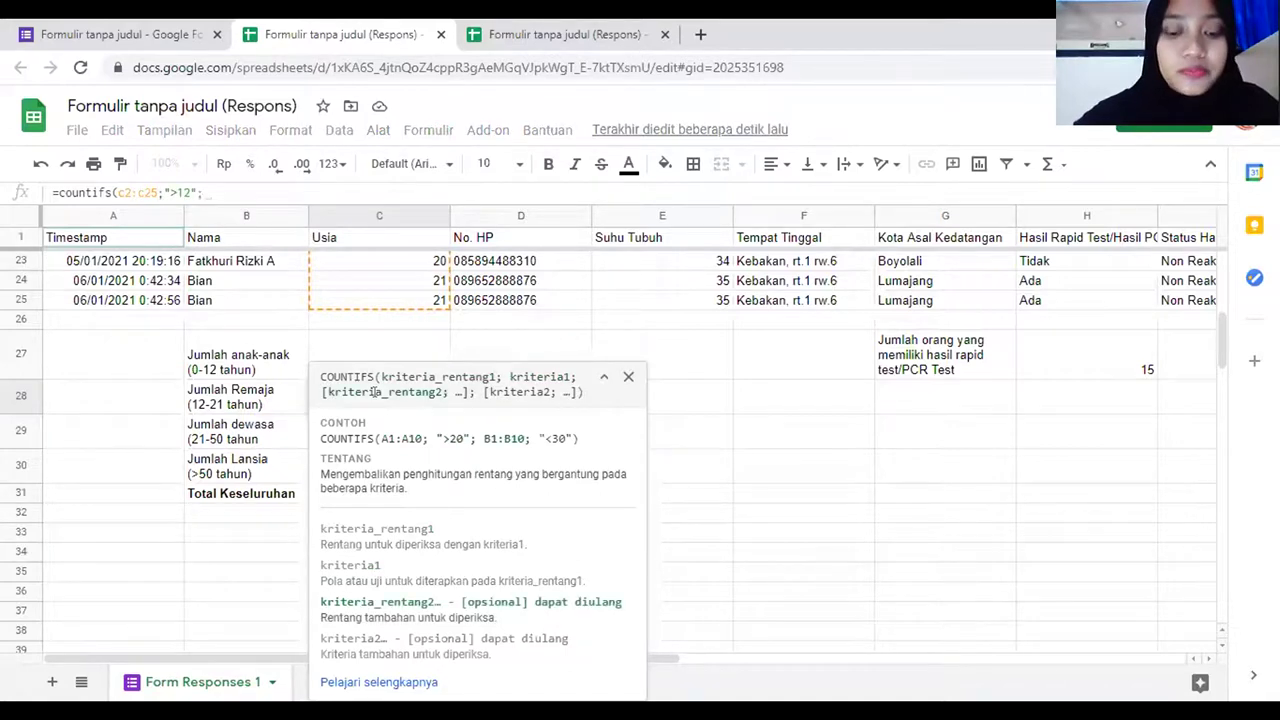
text(c)
key(BackSpace)
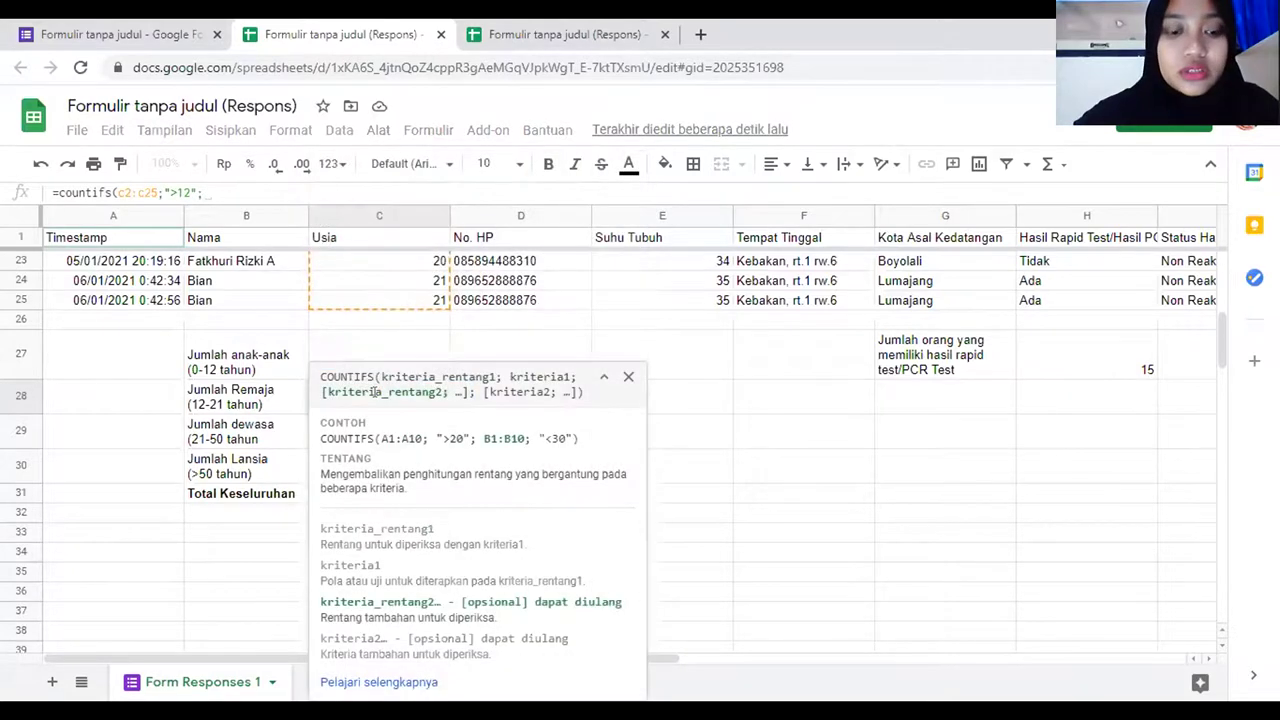
text(c2:c25)
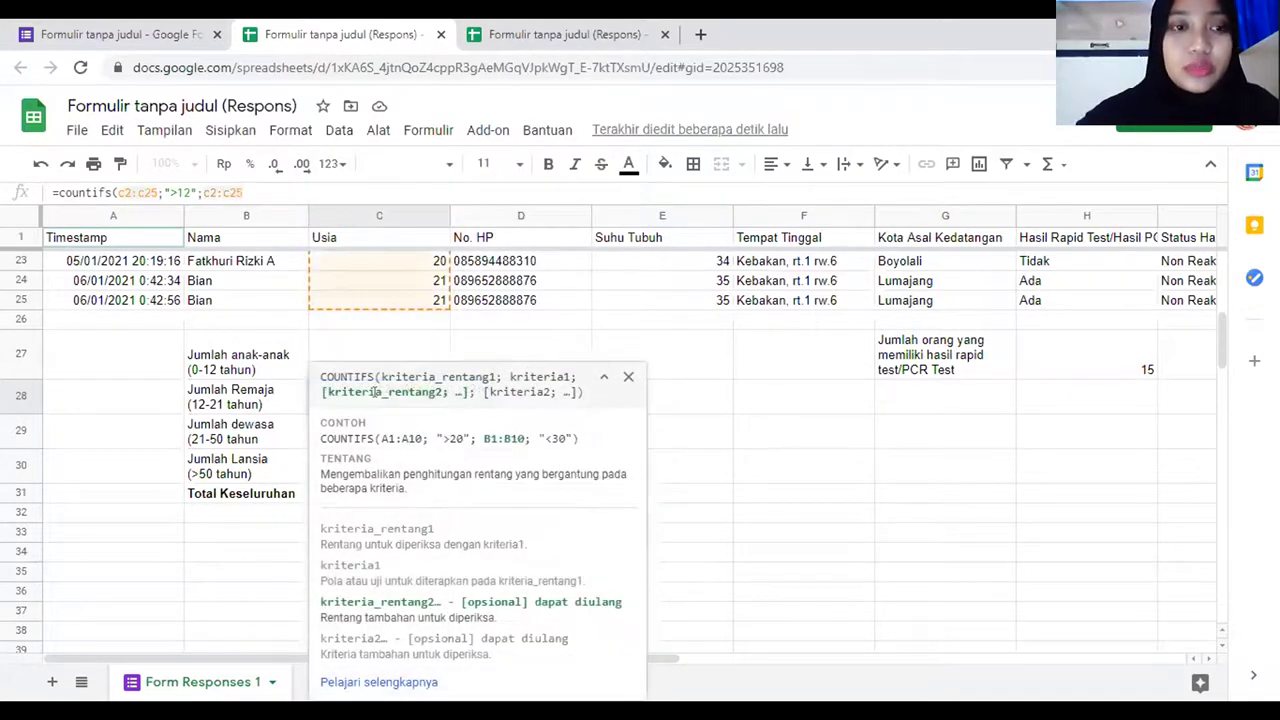
text(;")
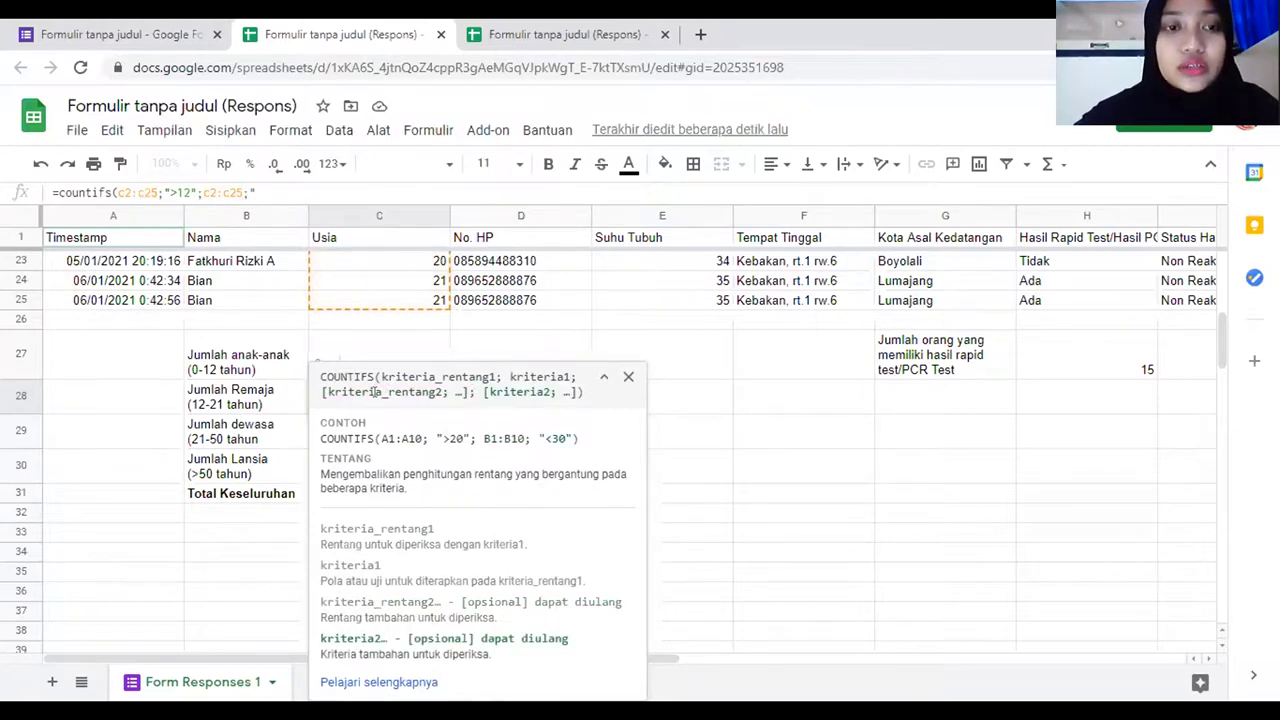
text(<25)
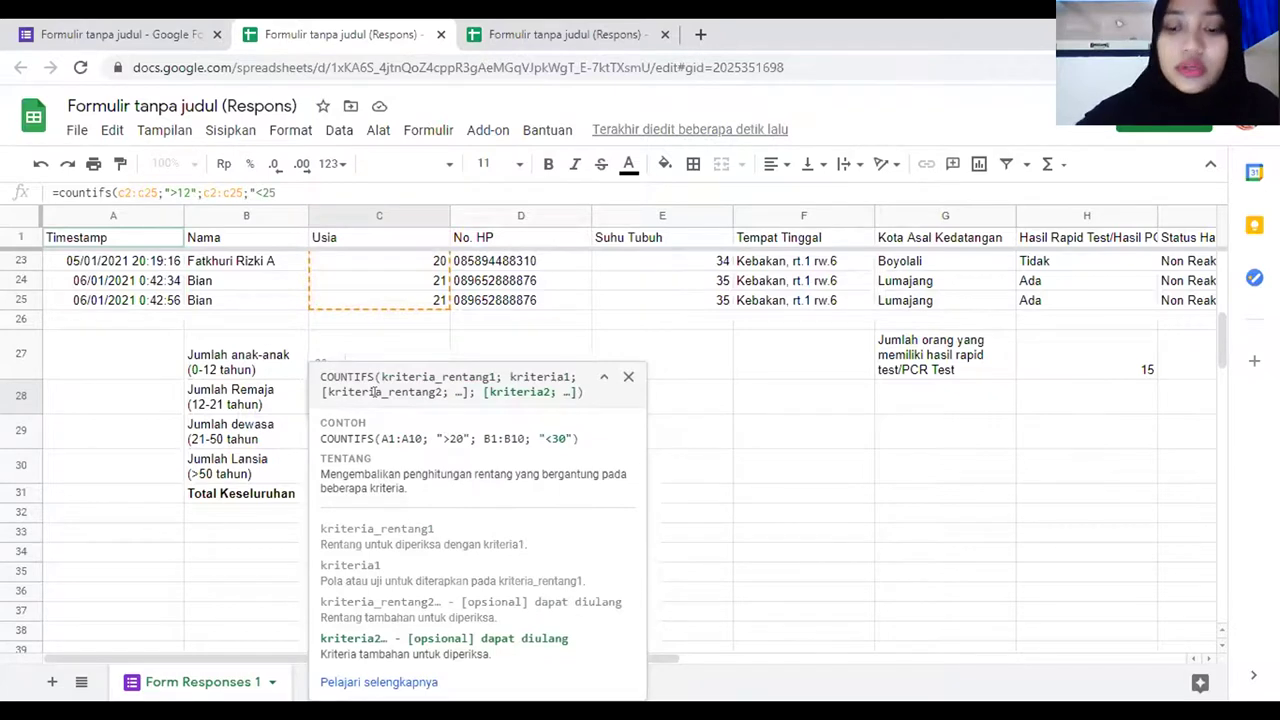
text(")
key(Return)
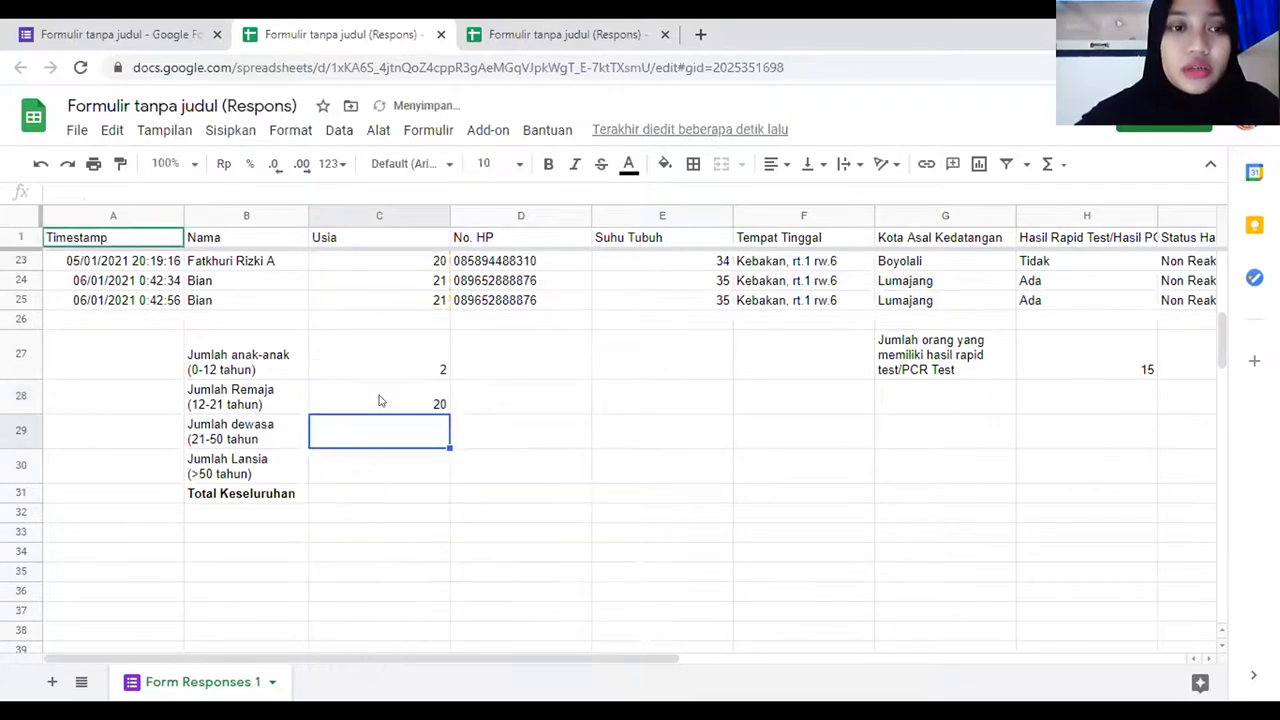
Correct the upper age criterion in the C28 teenager formula to "<21"
click(379, 401)
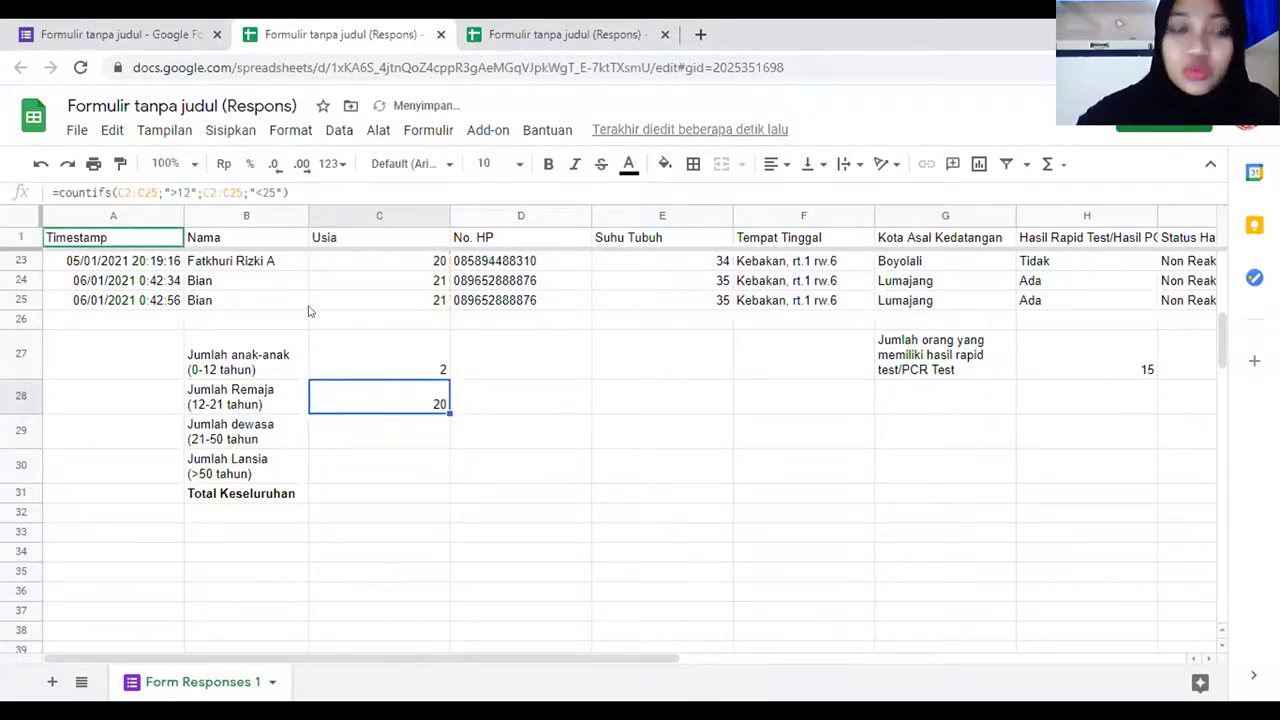
click(274, 192)
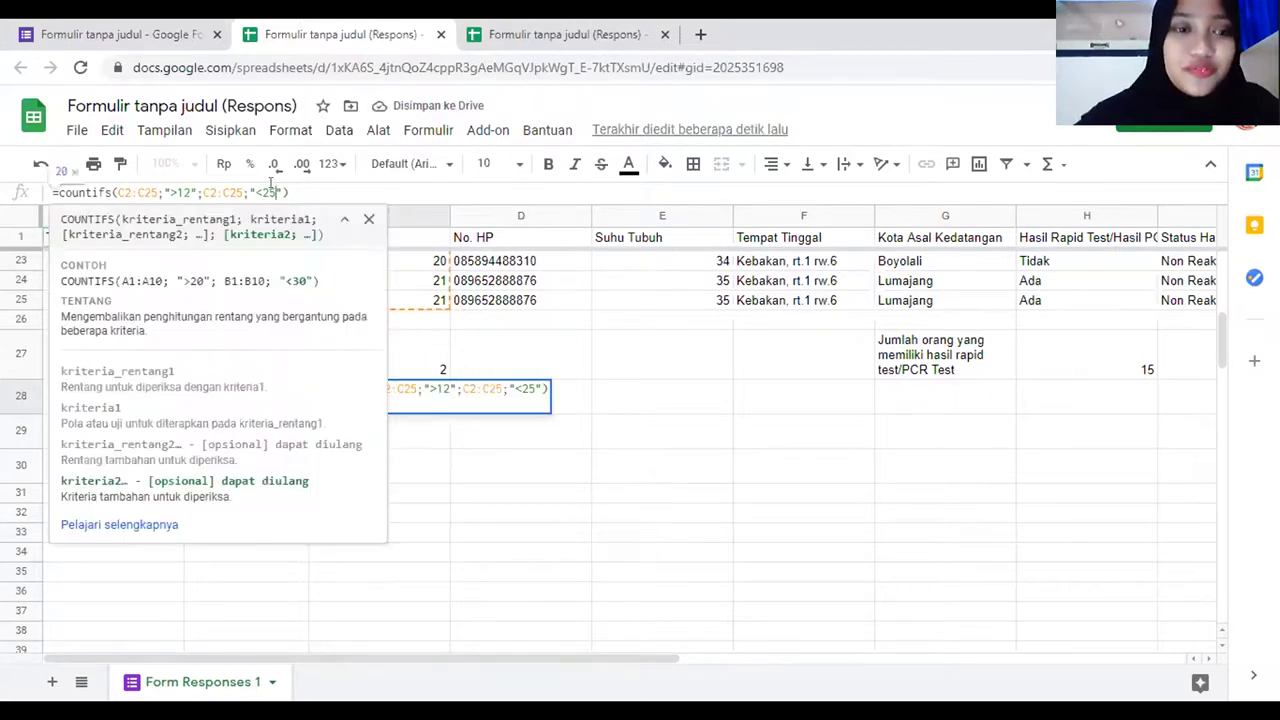
key(BackSpace)
text(1)
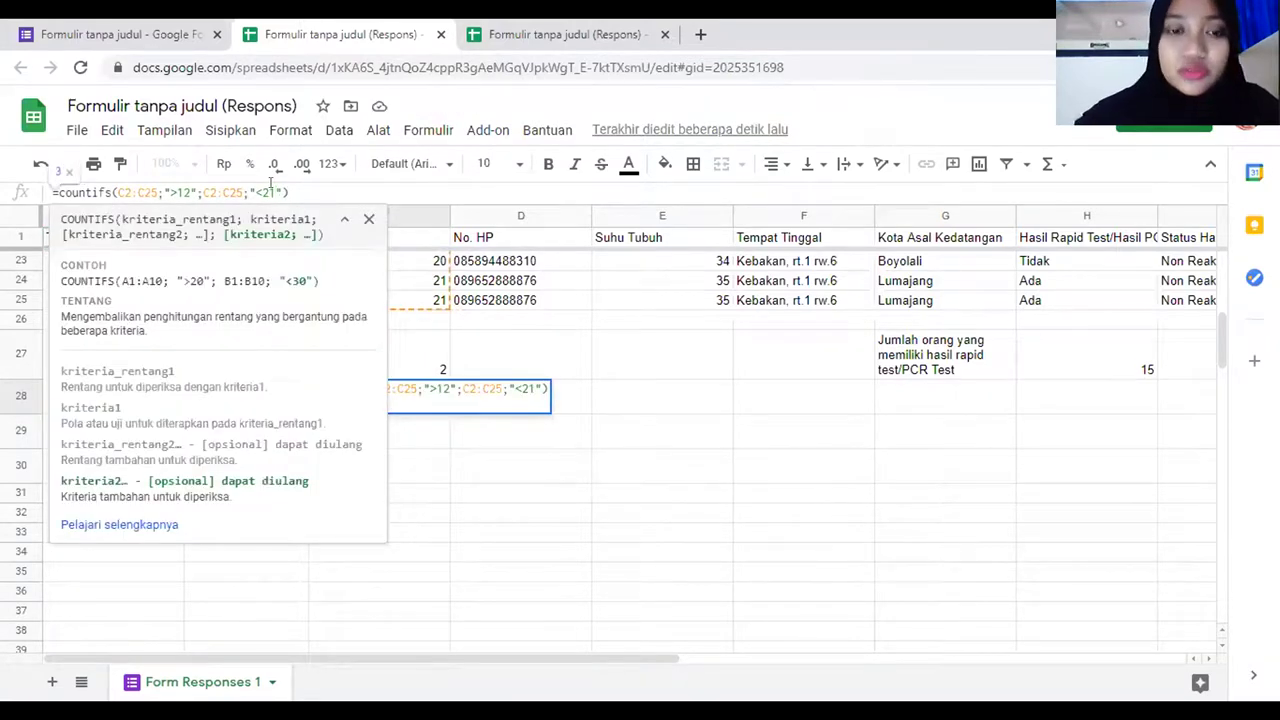
key(Return)
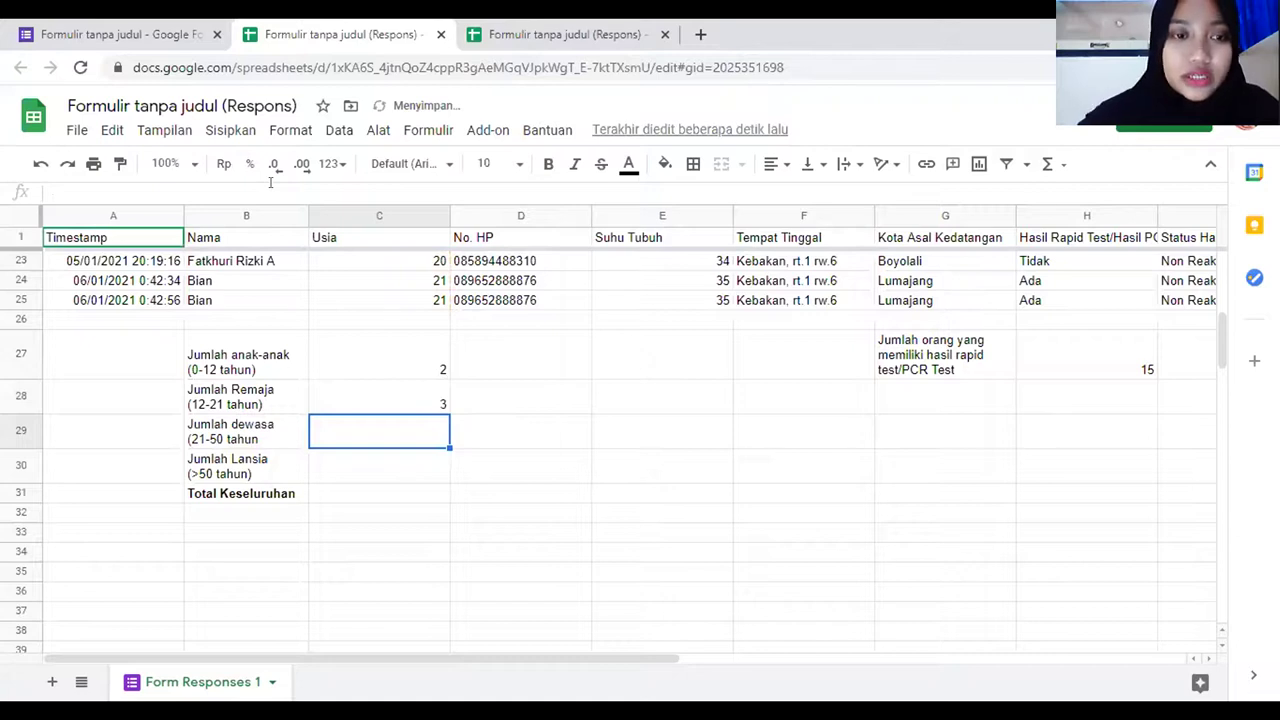
key(Up)
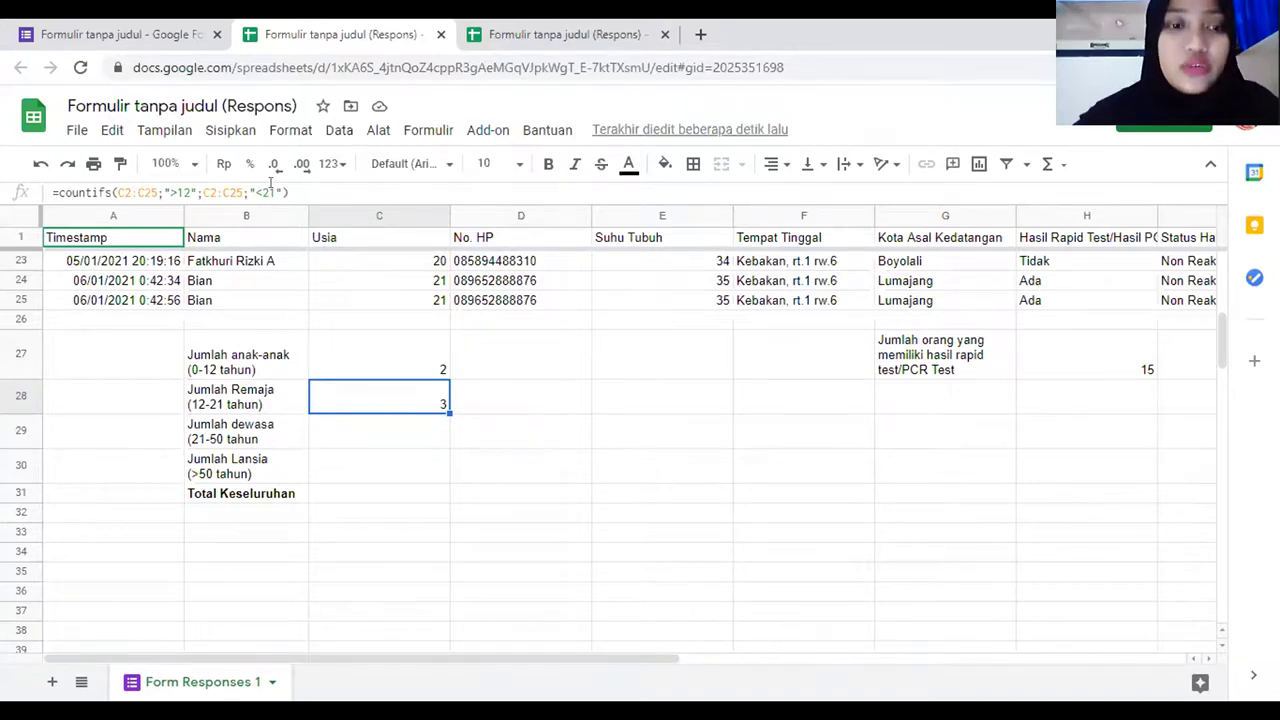
Count the adults (Jumlah dewasa) in C29 with the formula =countifs(c2:c25;">=21";c2:c25;"<50")
key(Down)
text(=)
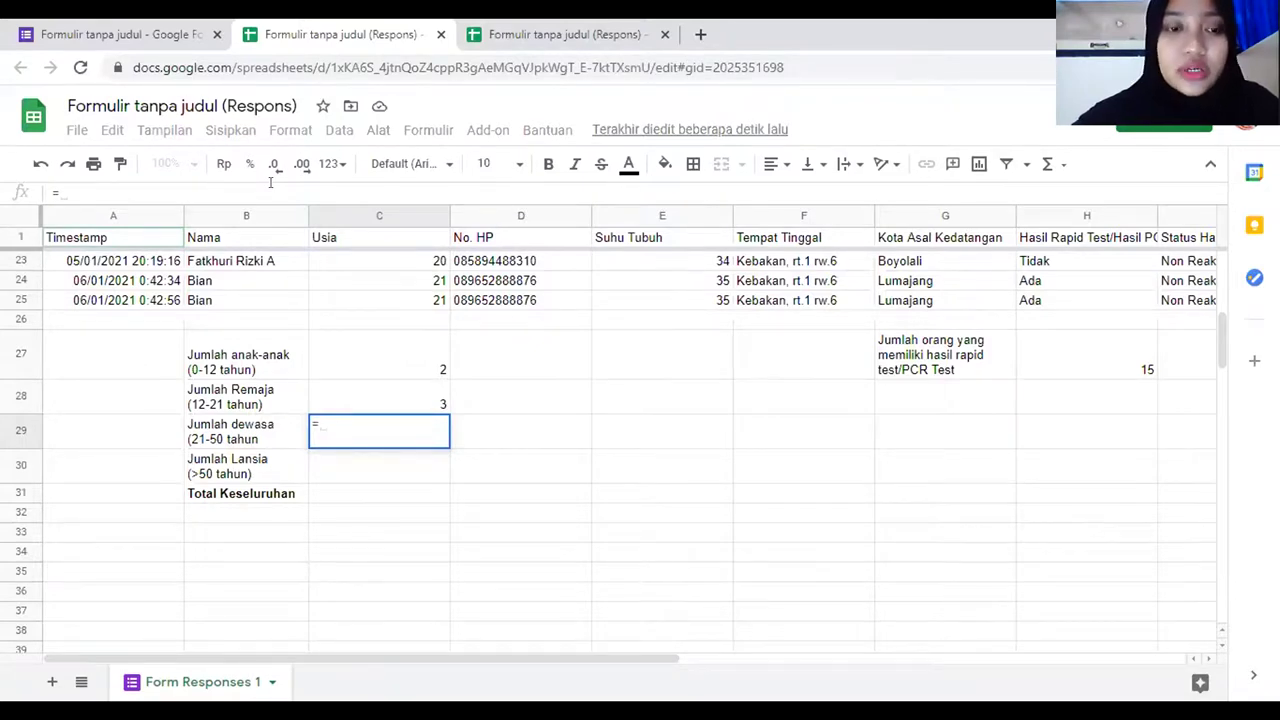
text(count)
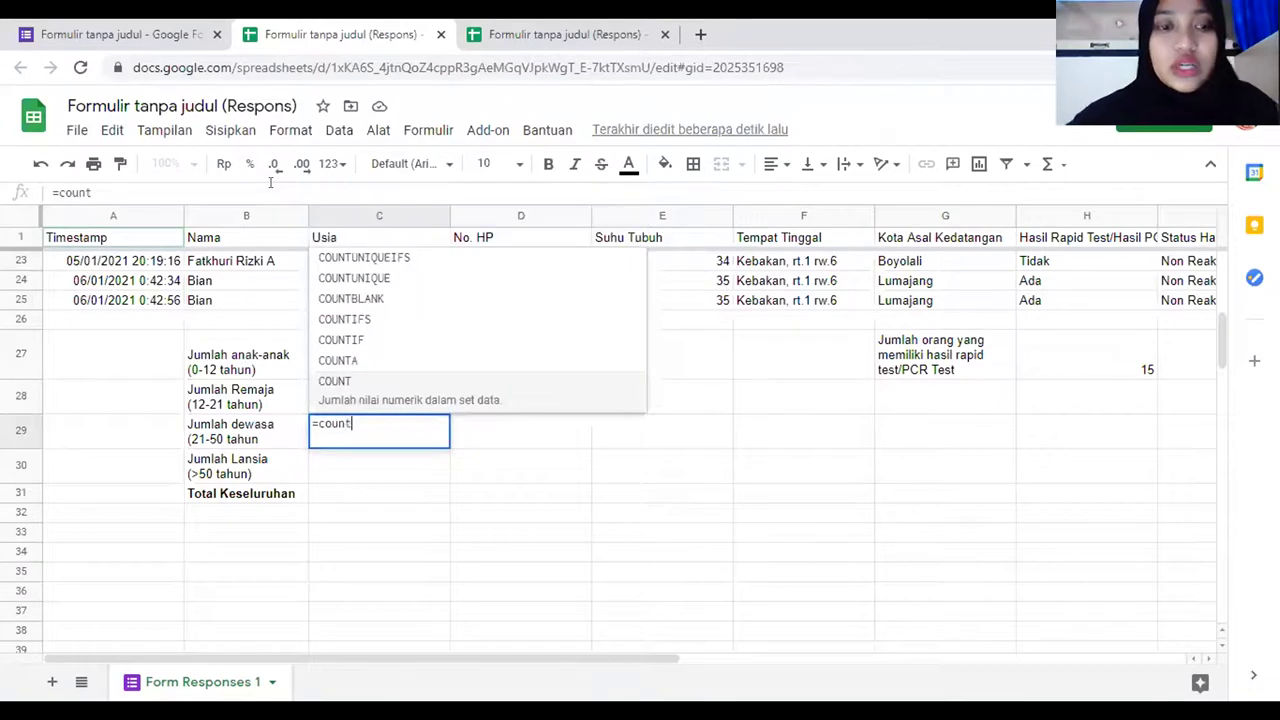
text(ifs()
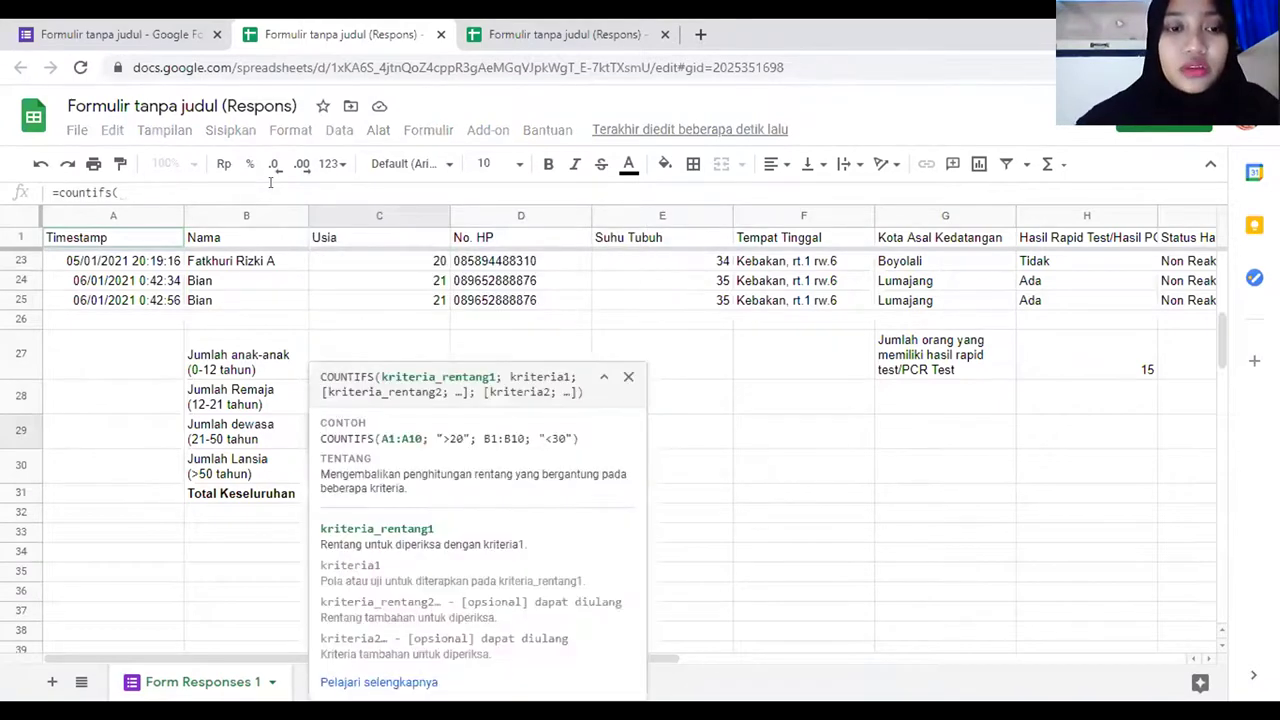
text(c2:)
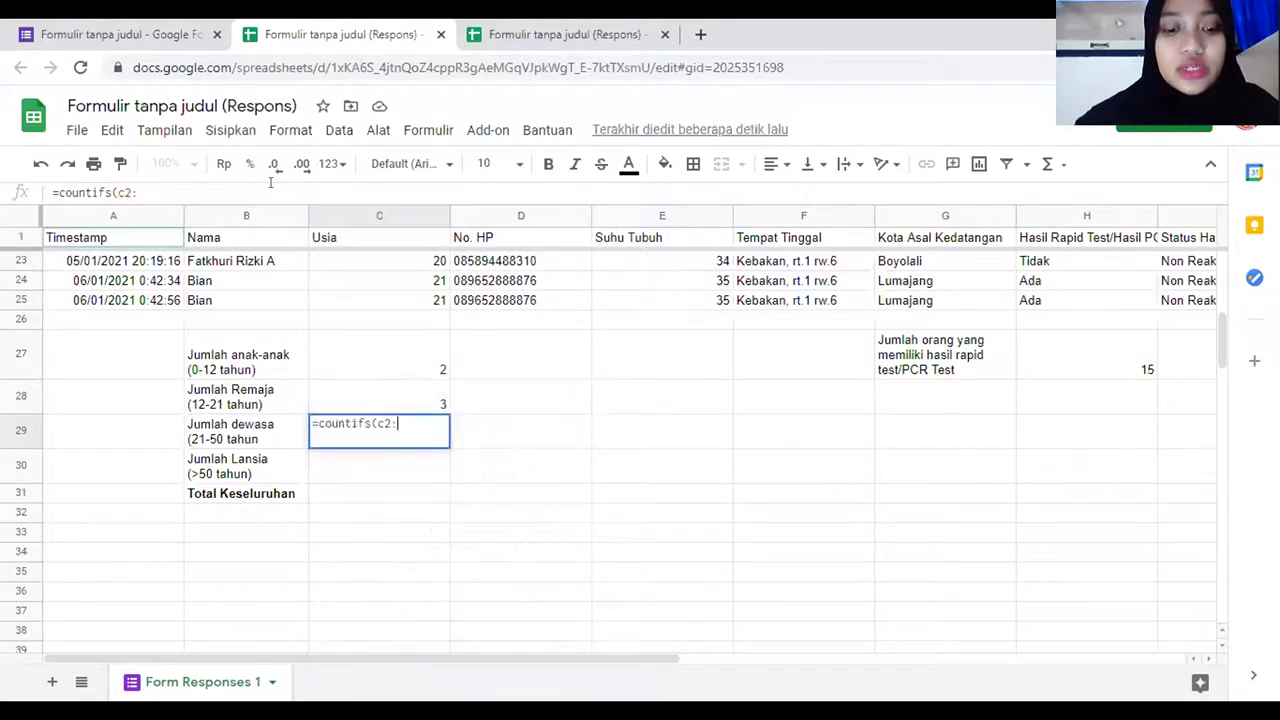
text(c25)
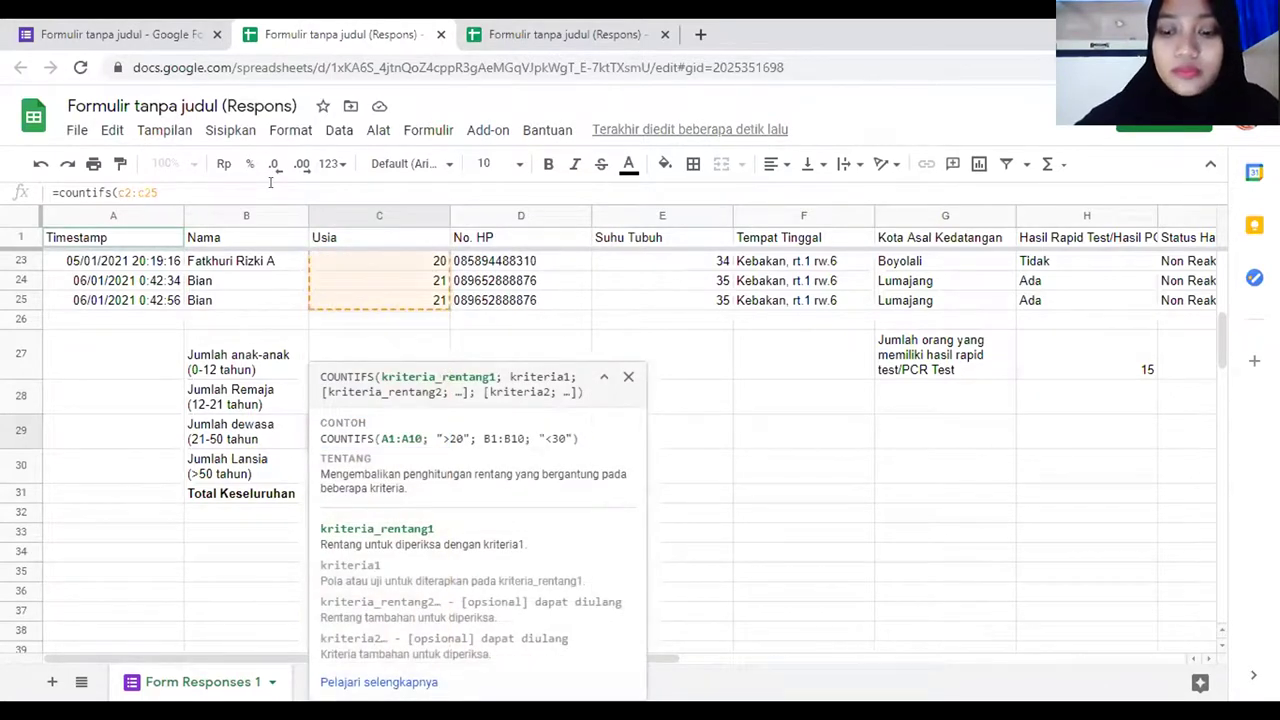
text(;">=)
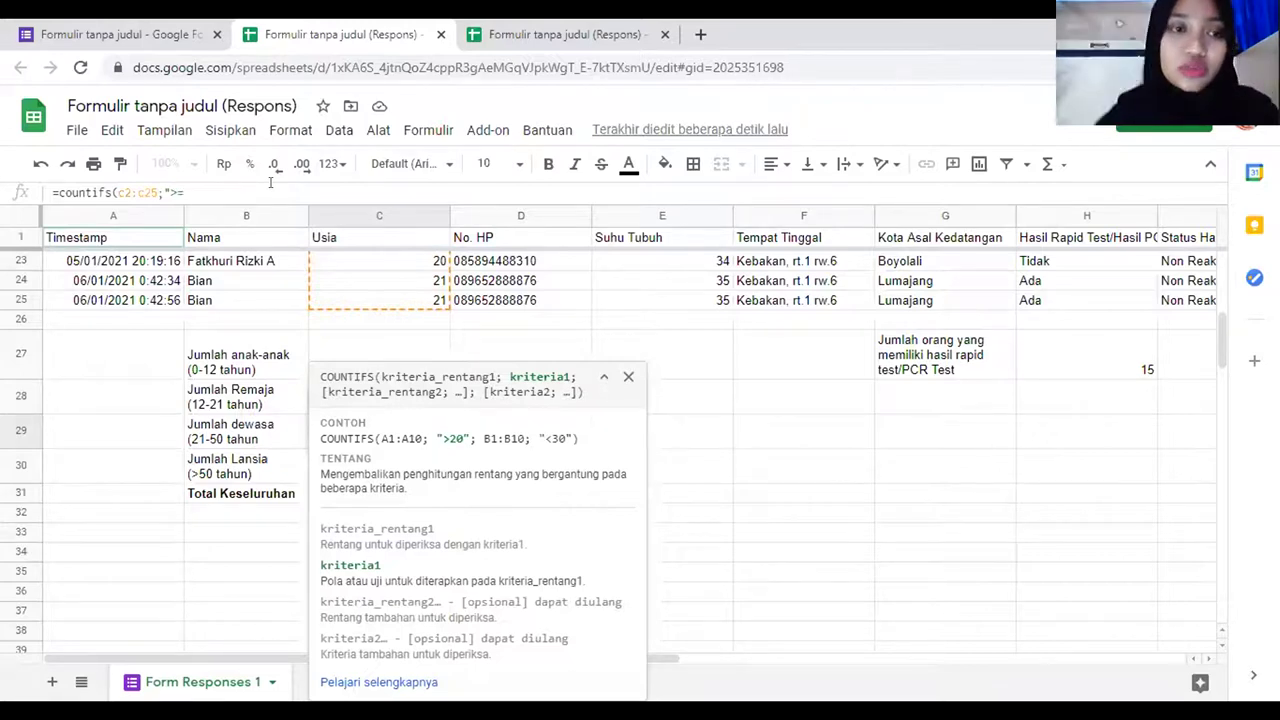
text(21)
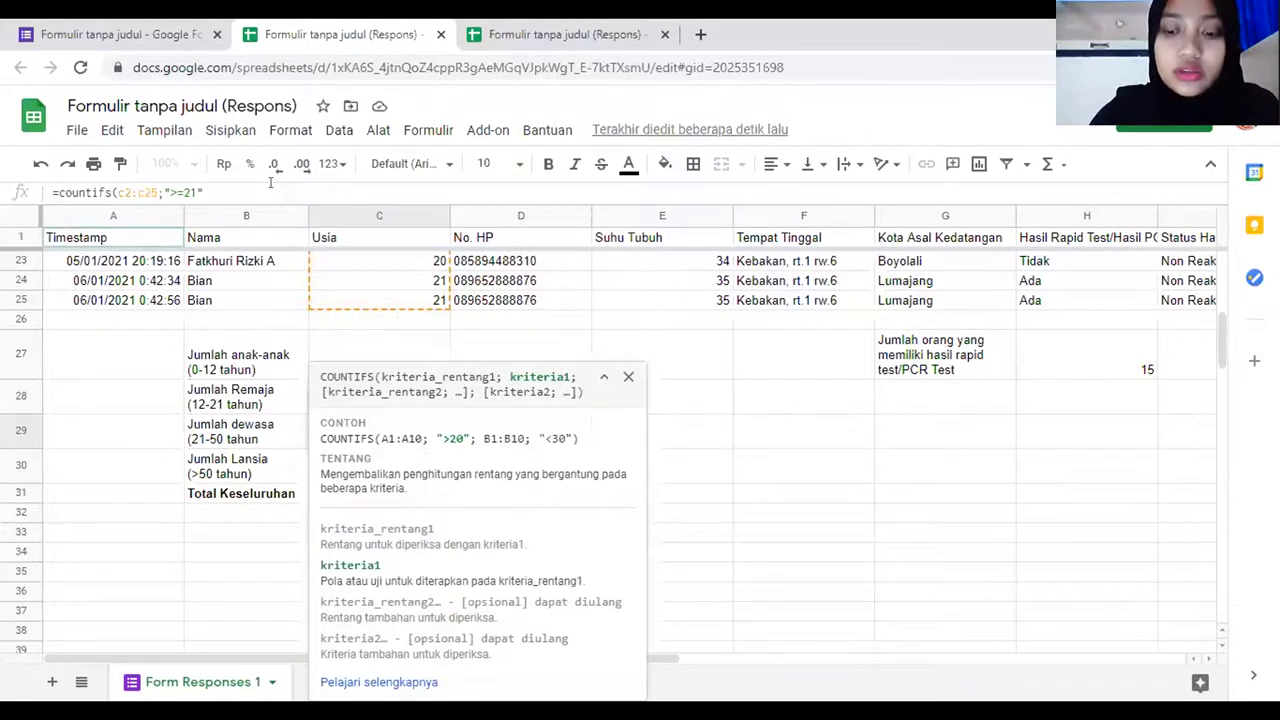
text(;c2:c25)
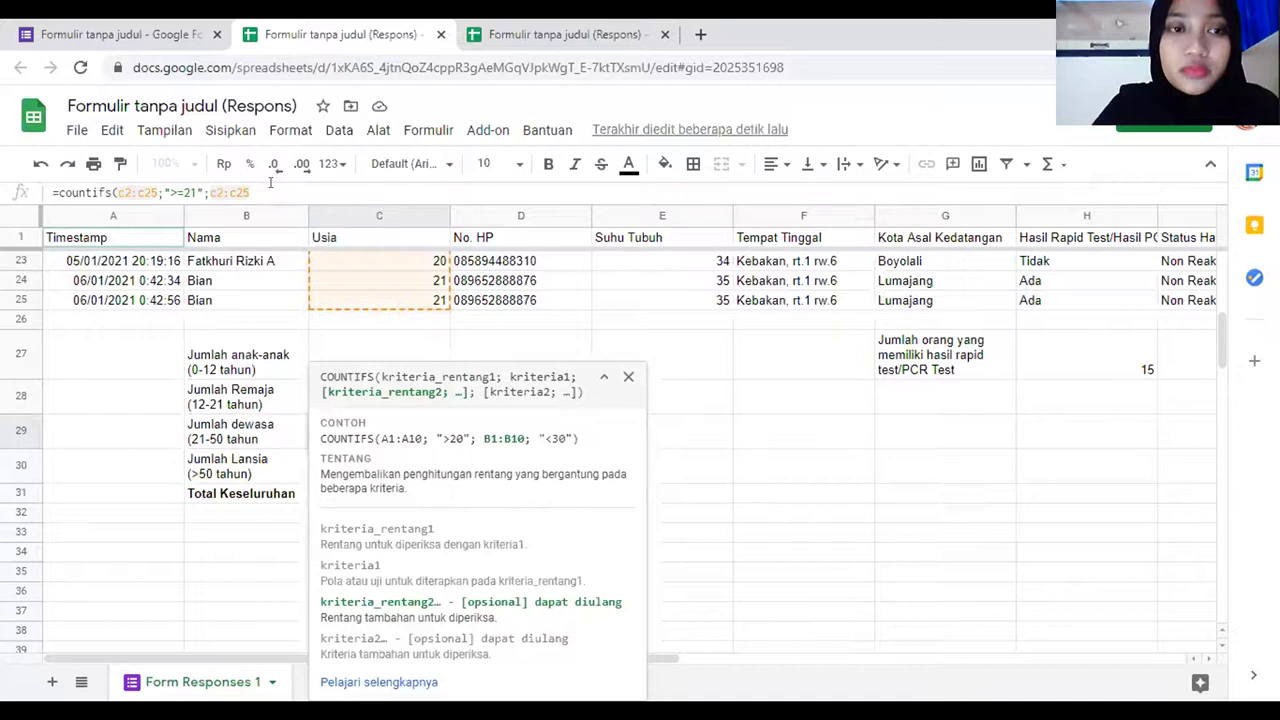
text(;")
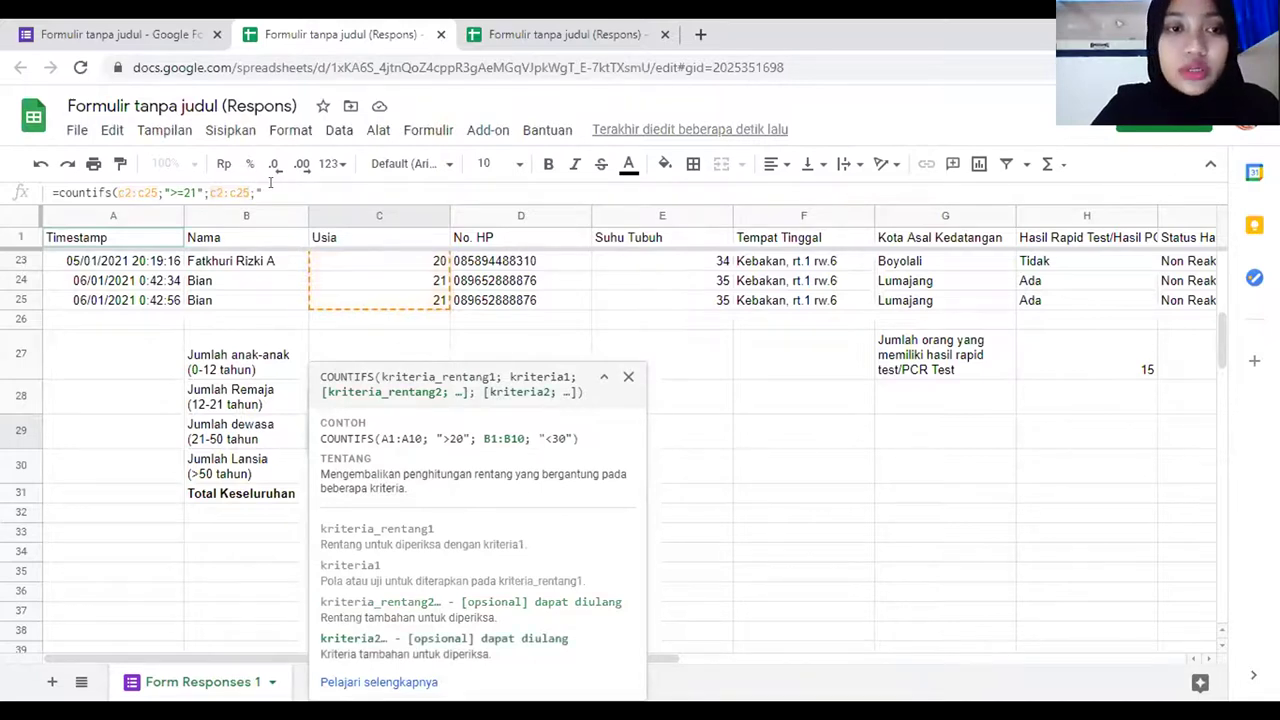
text(<50)
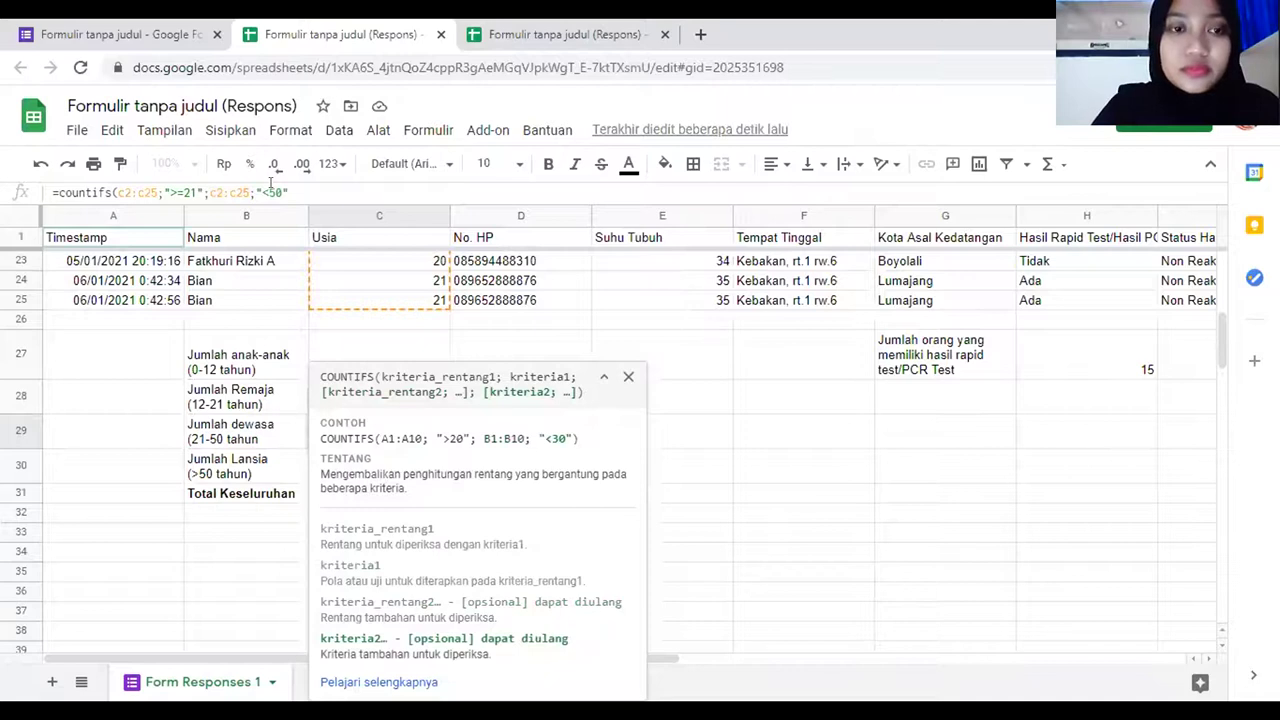
key(Return)
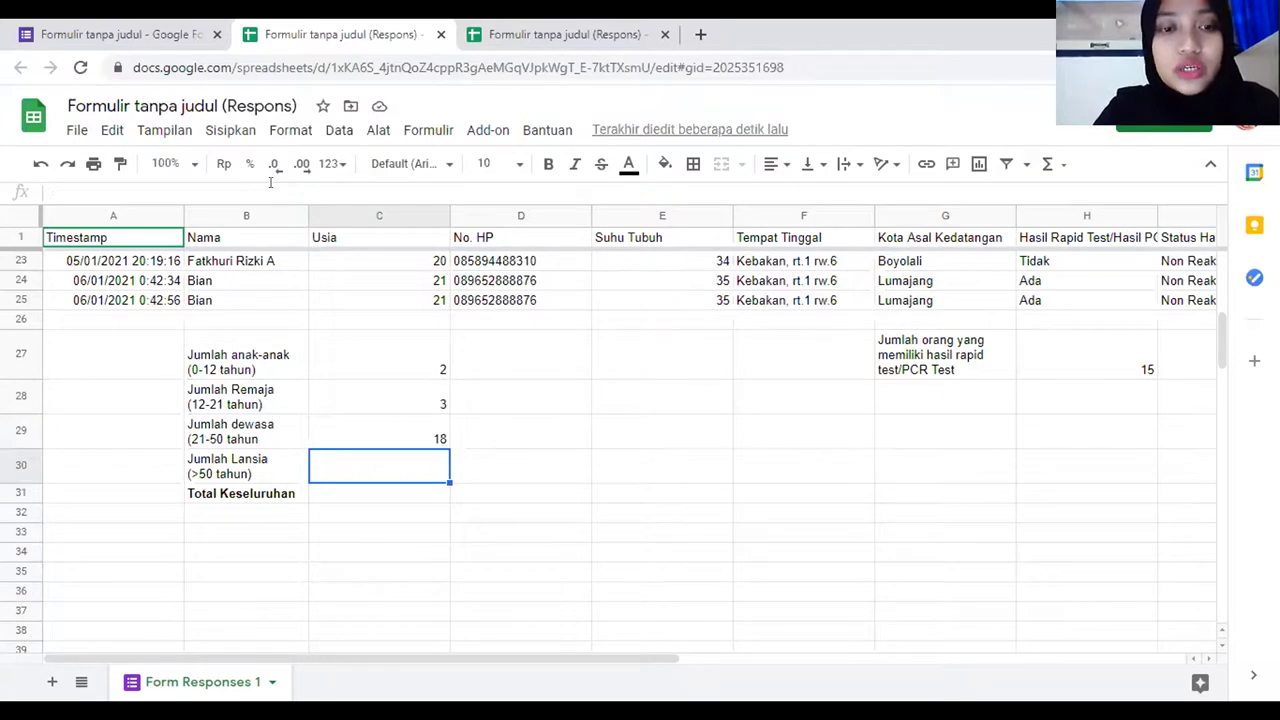
Count the elderly (Jumlah Lansia) in C30 with the formula =countif(c2:c25;">50")
text(=co)
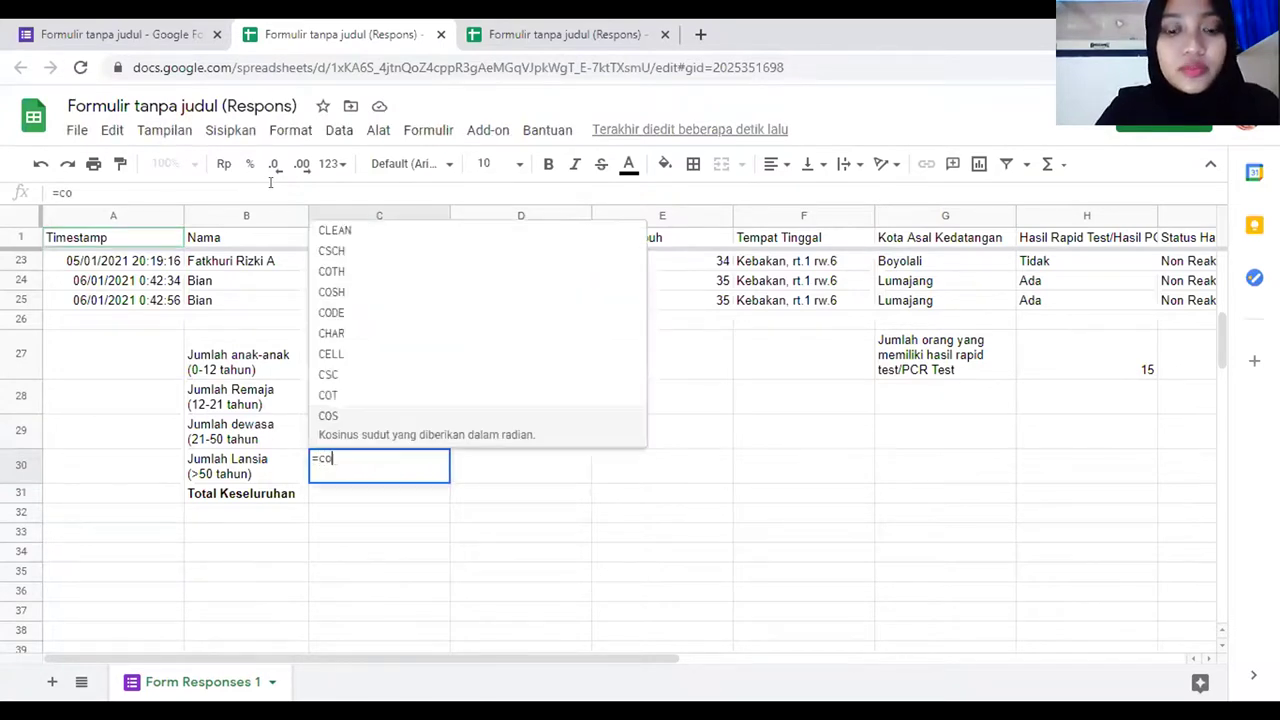
text(untif)
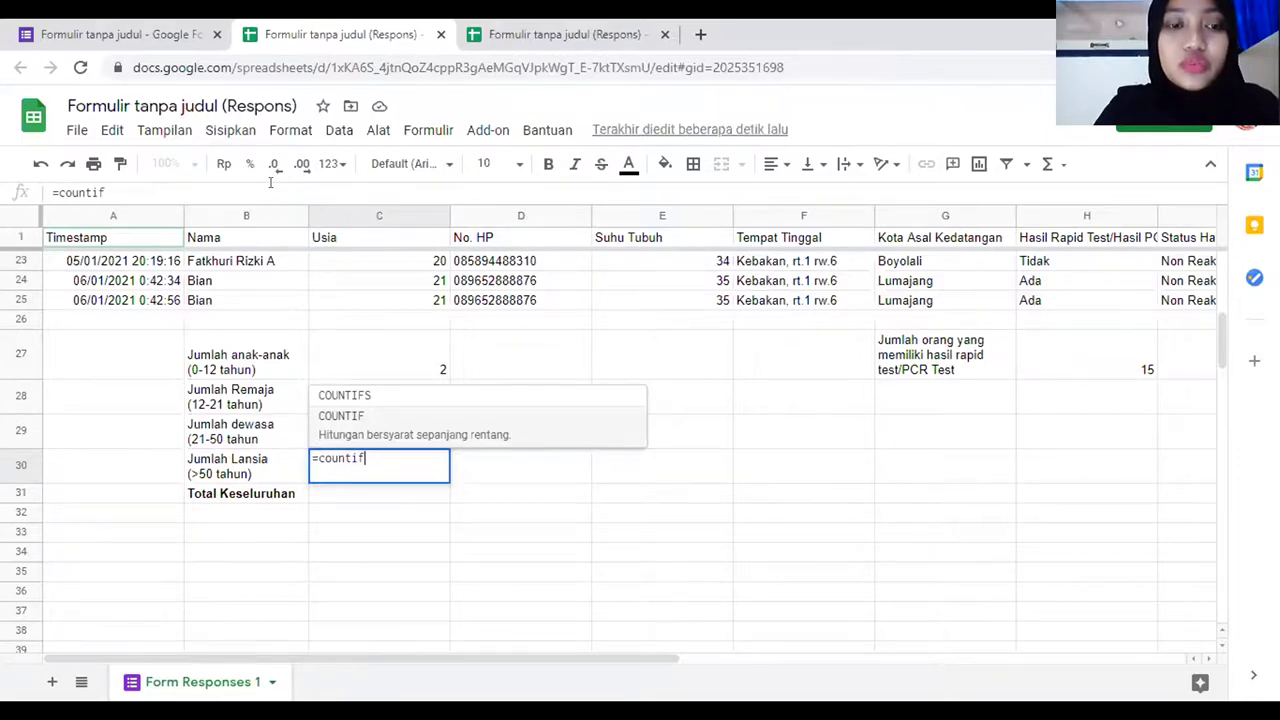
text(()
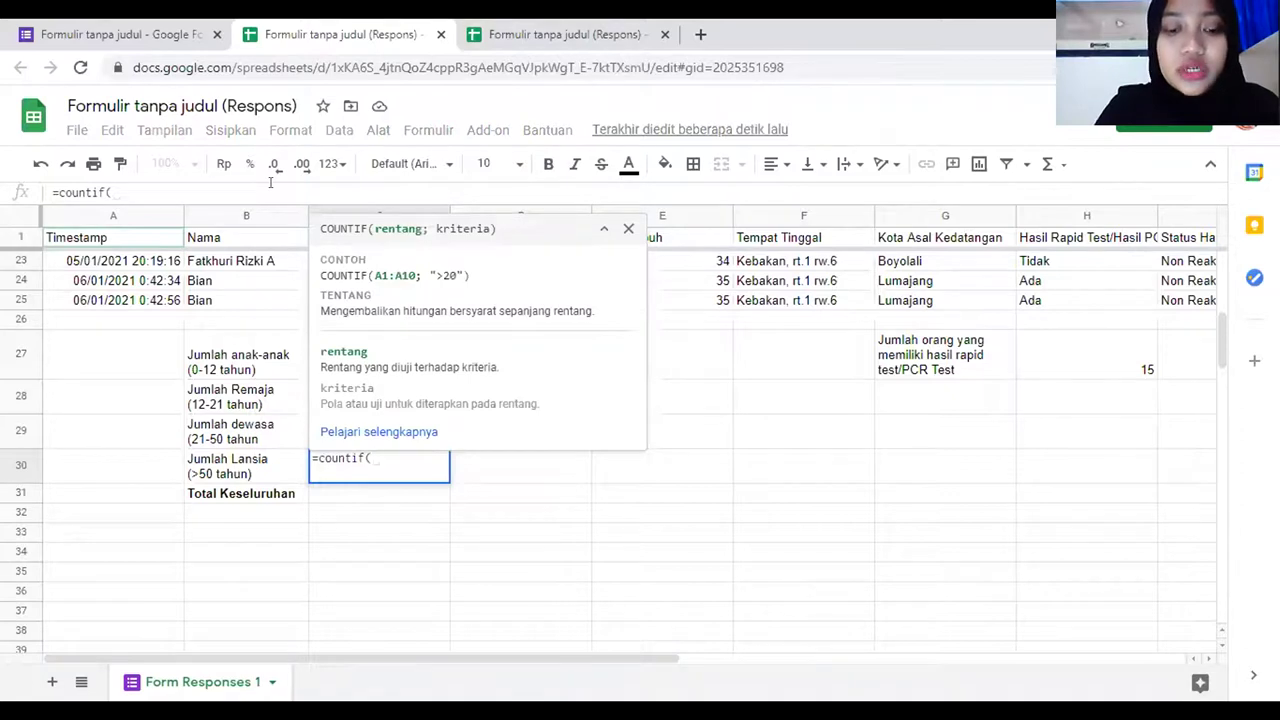
text(c2)
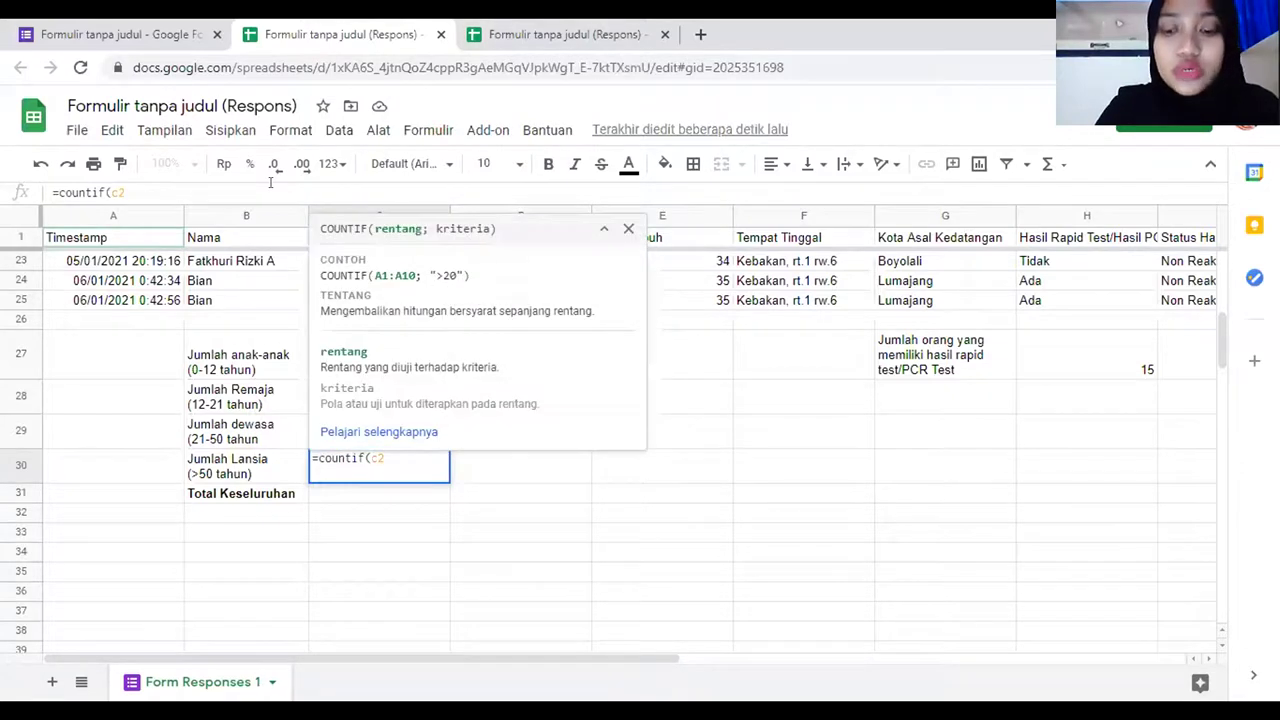
text(:c25)
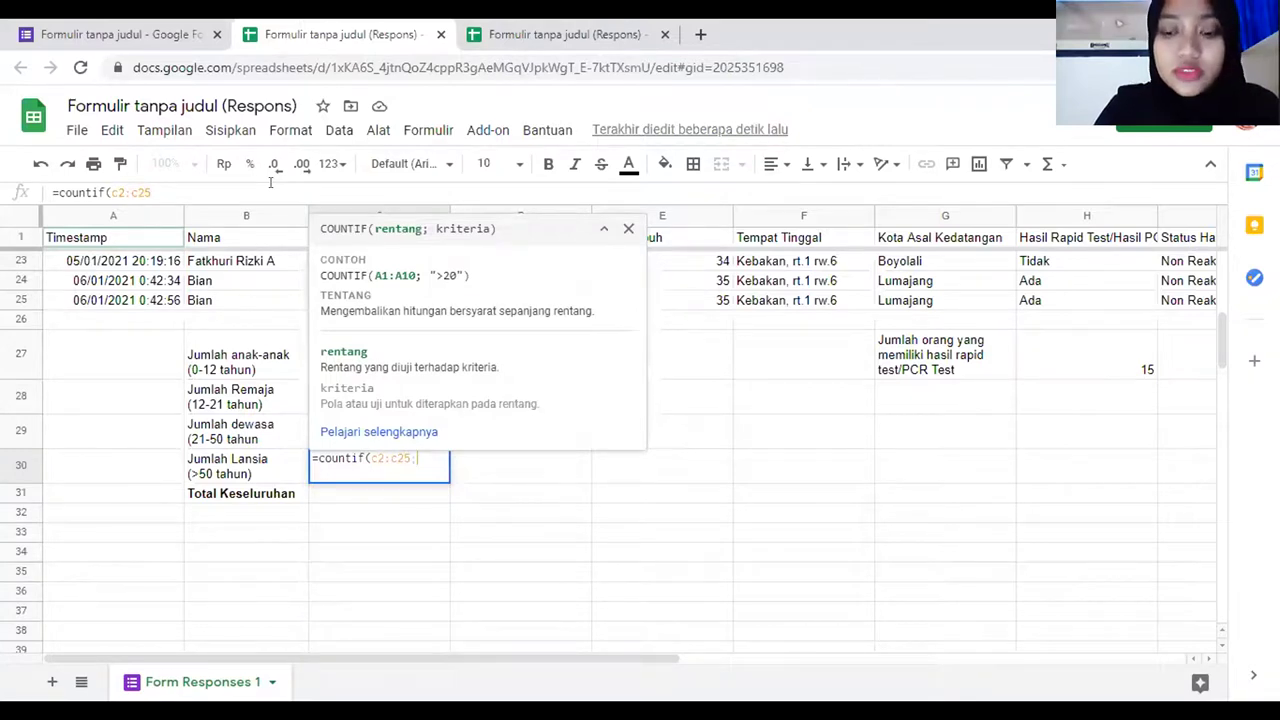
text(;")
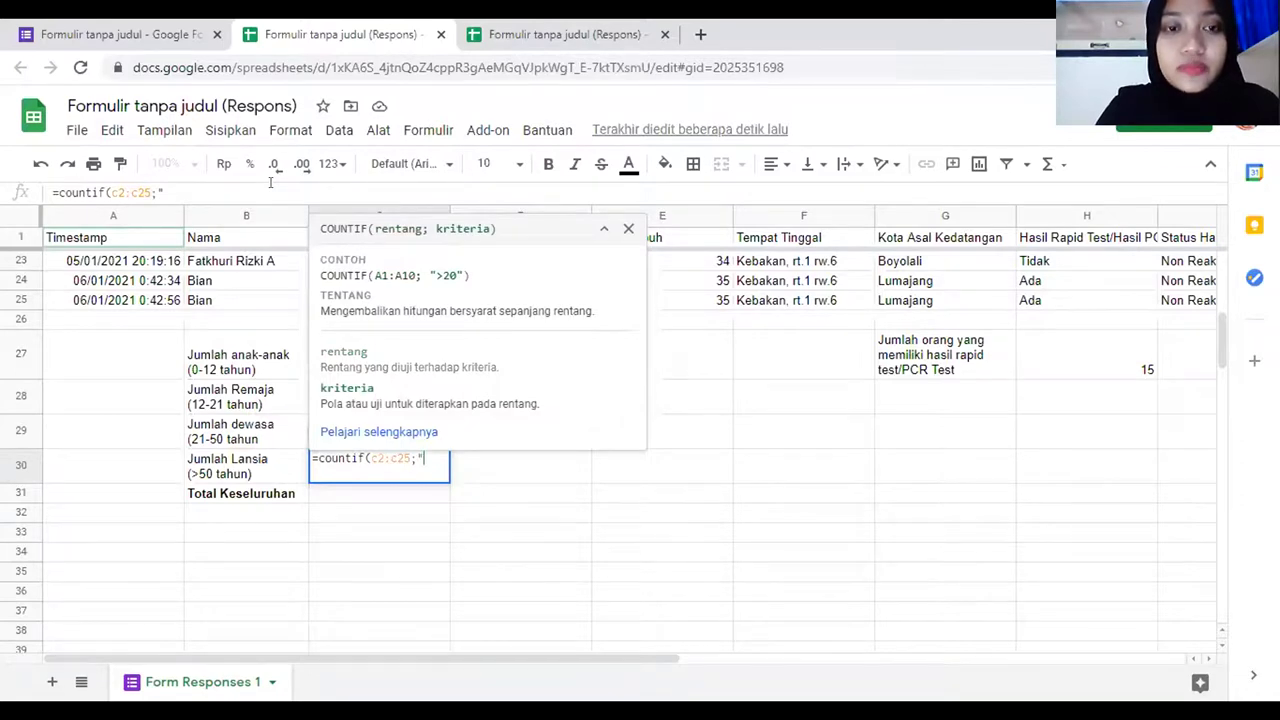
text(>)
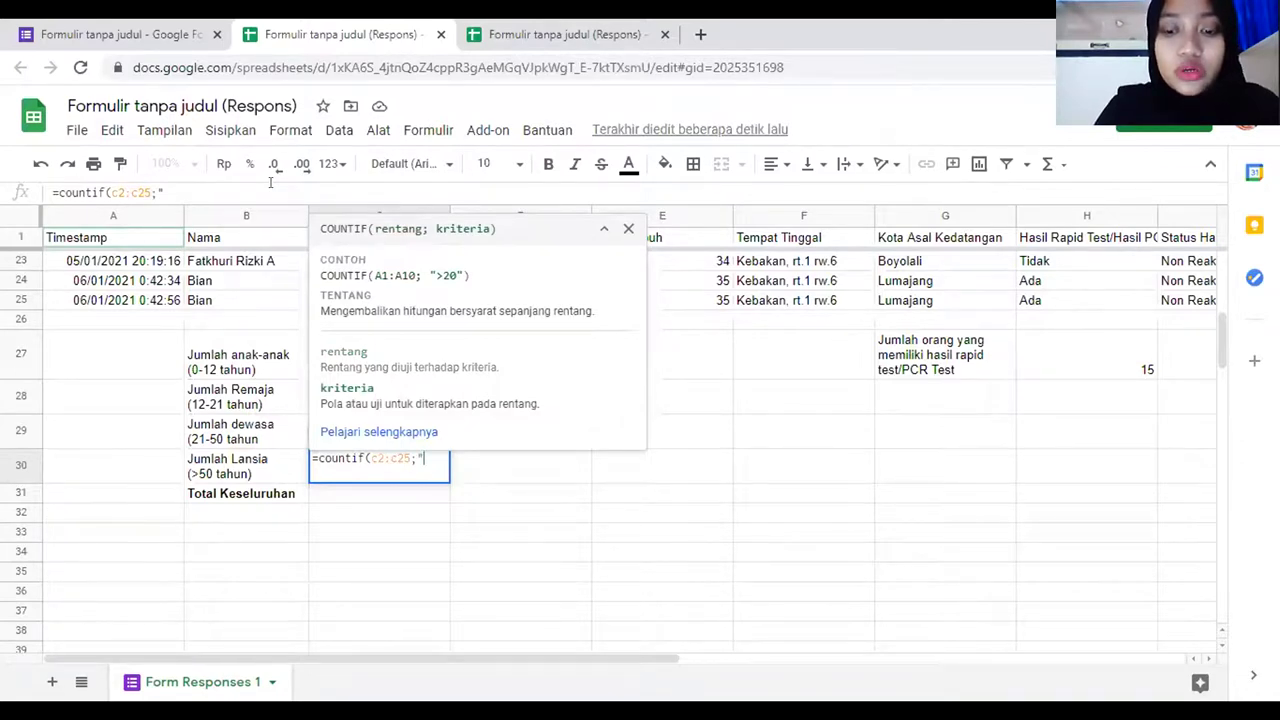
text(50)
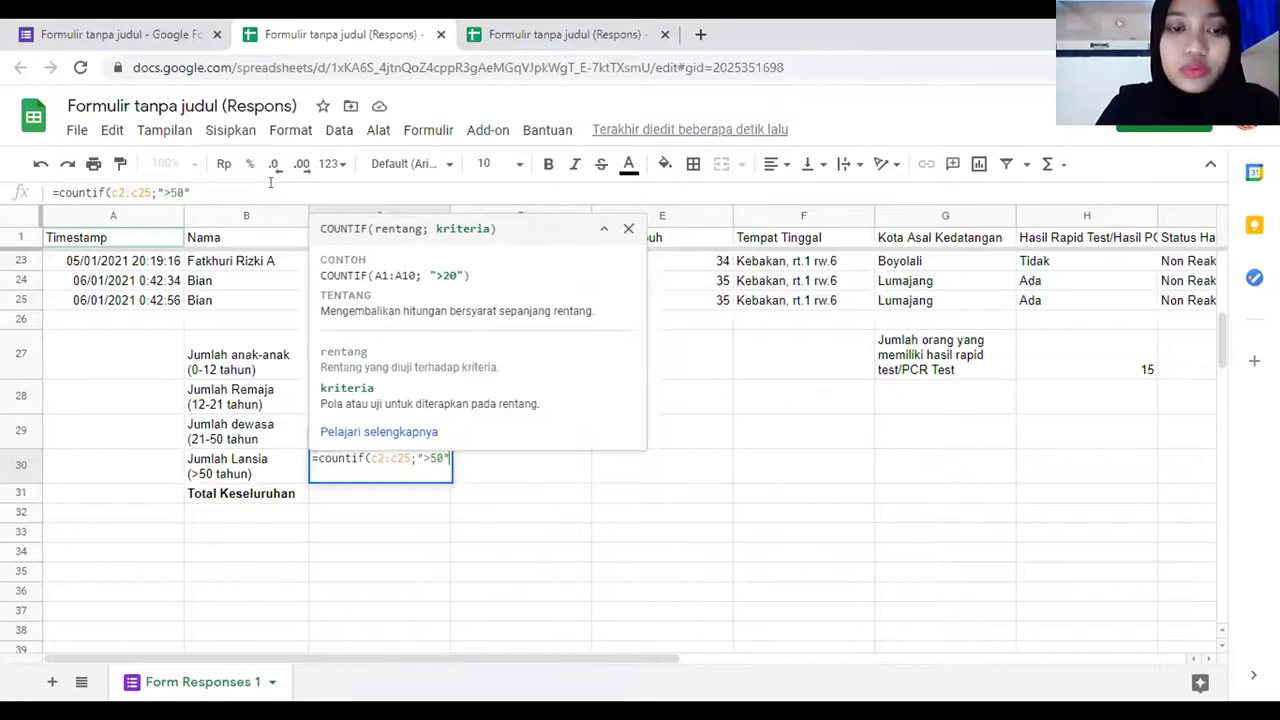
key(Return)
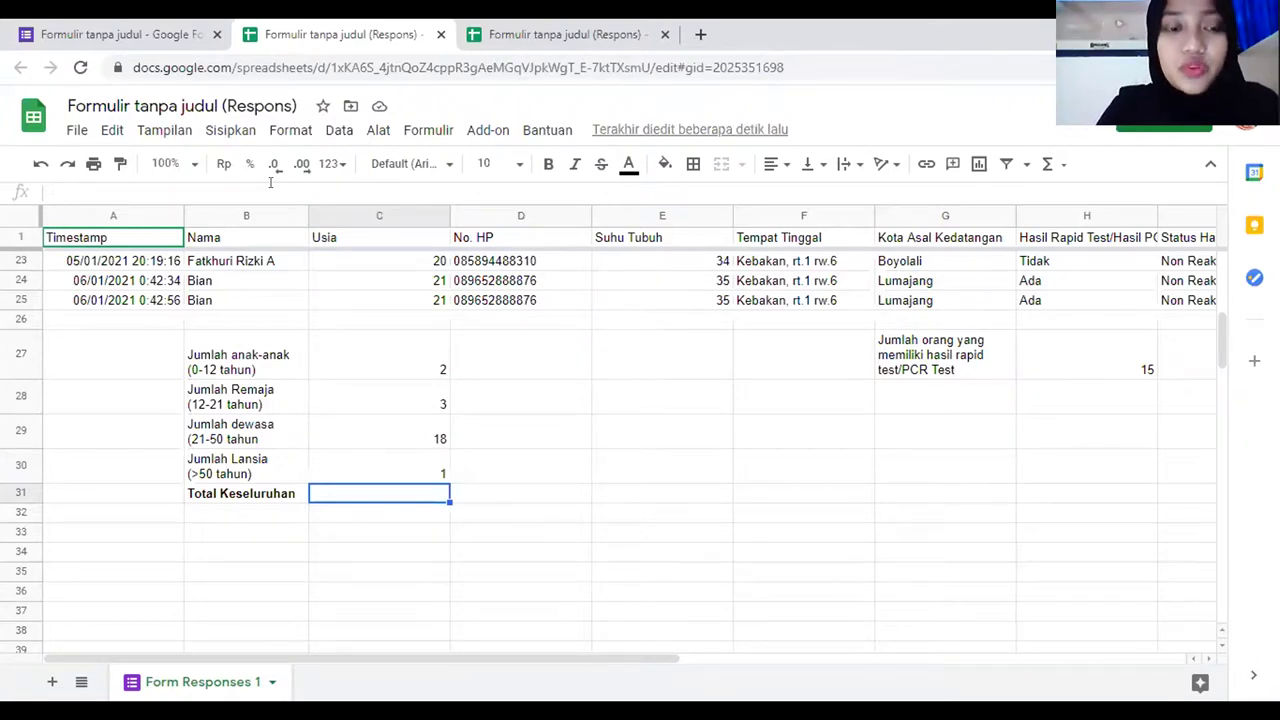
Add up the age-group counts for Total Keseluruhan in C31 with the formula =sum(c27:c30)
text(=sum()
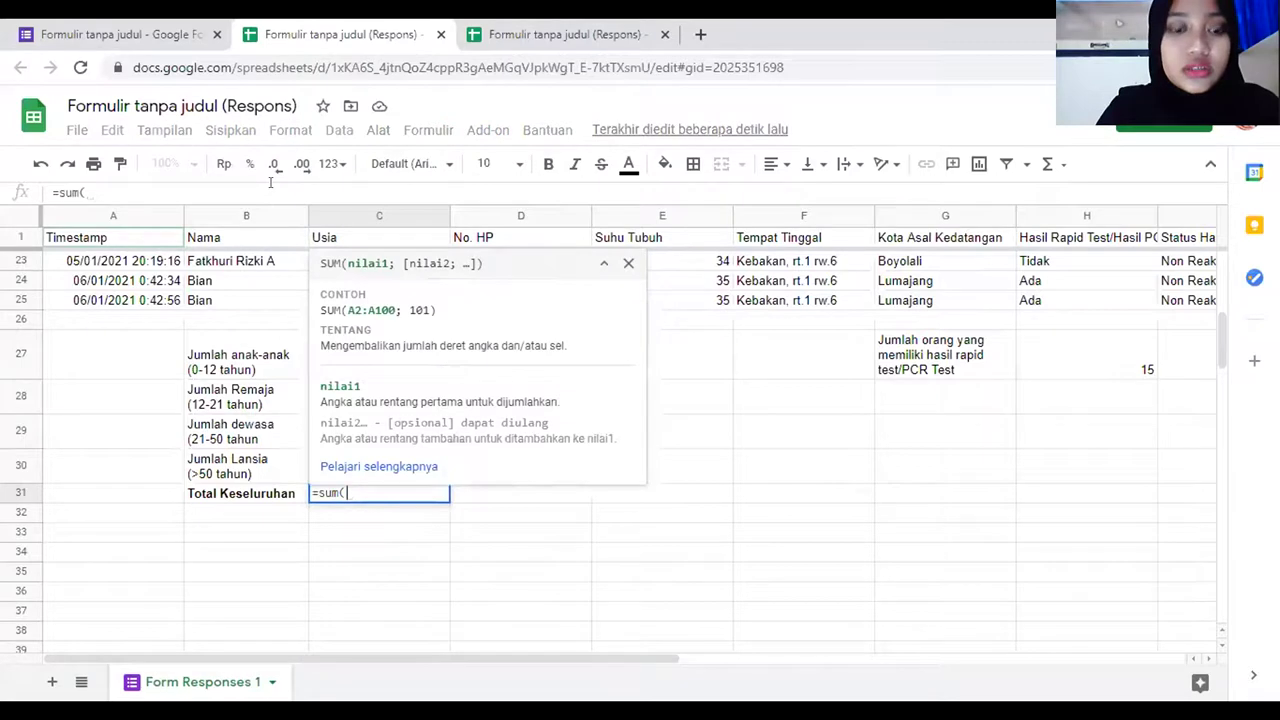
text(c27)
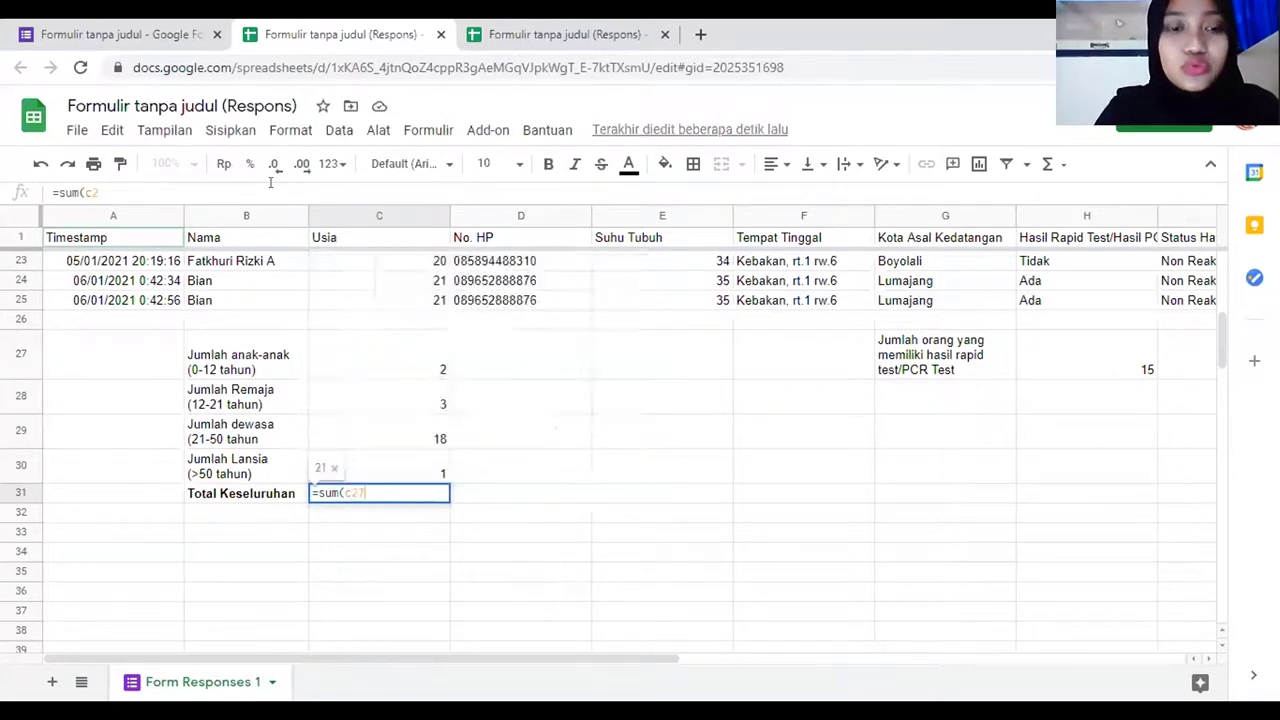
text(:)
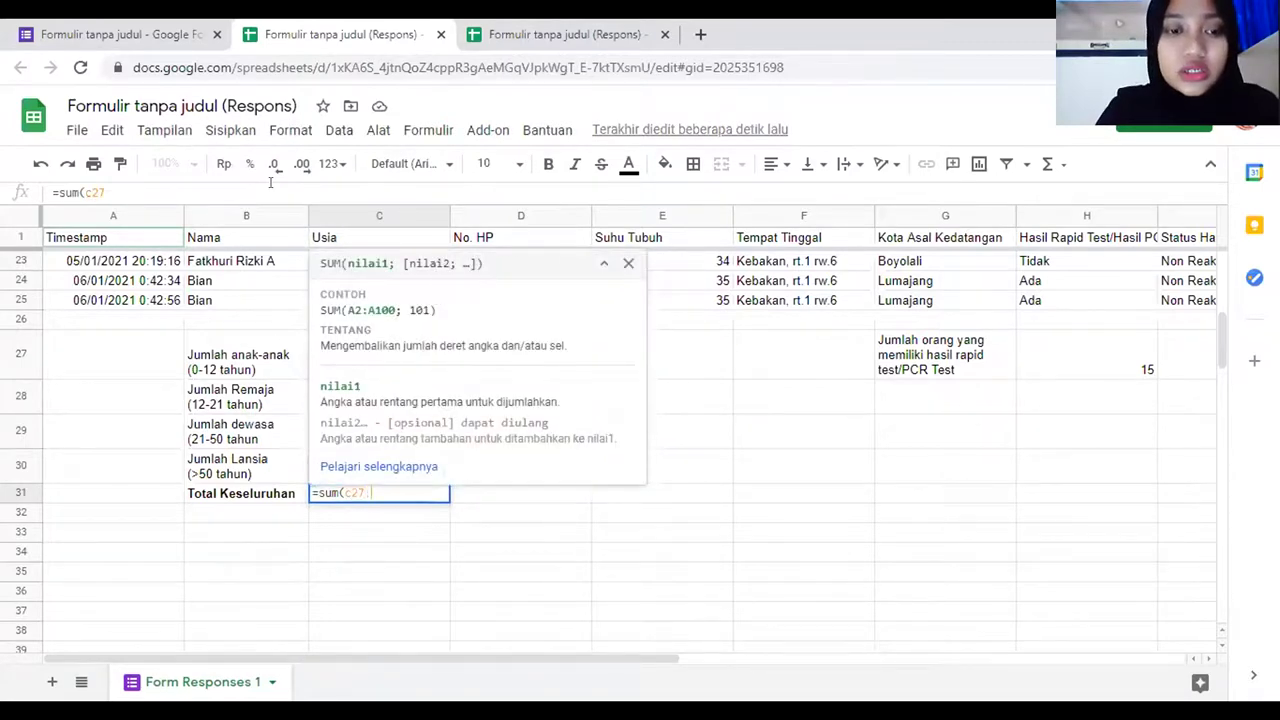
text(c30)
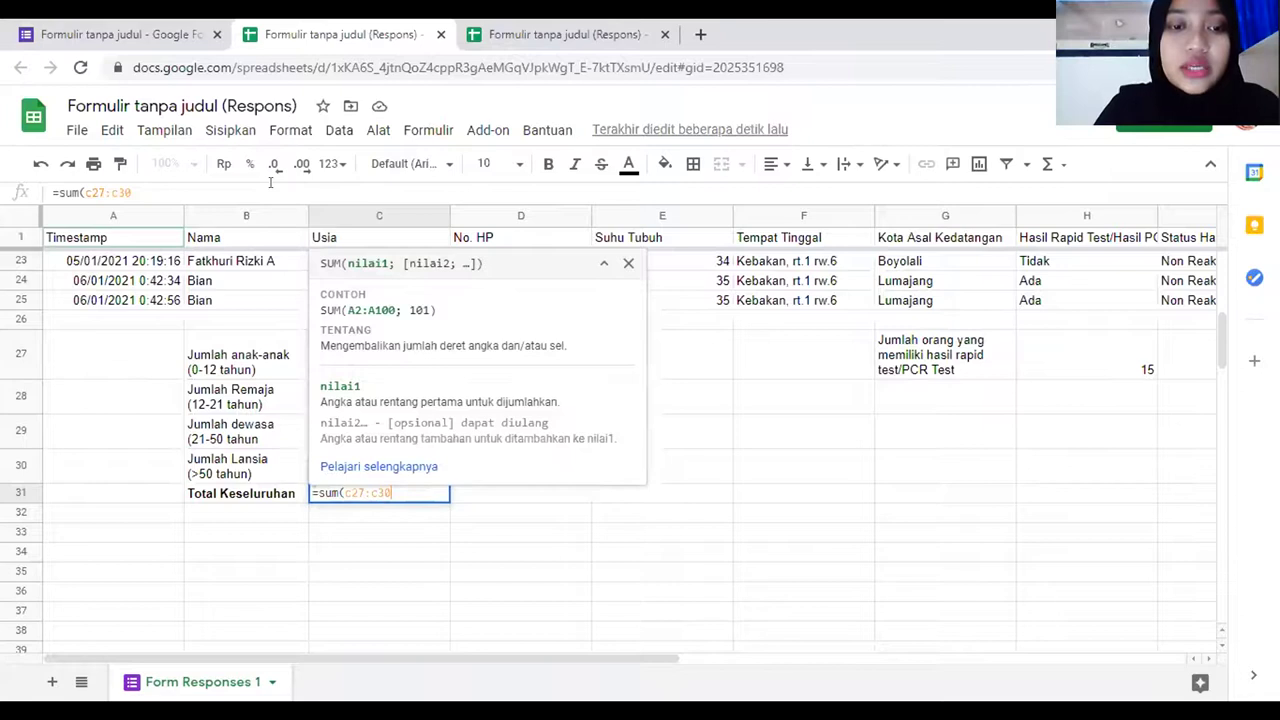
key(Return)
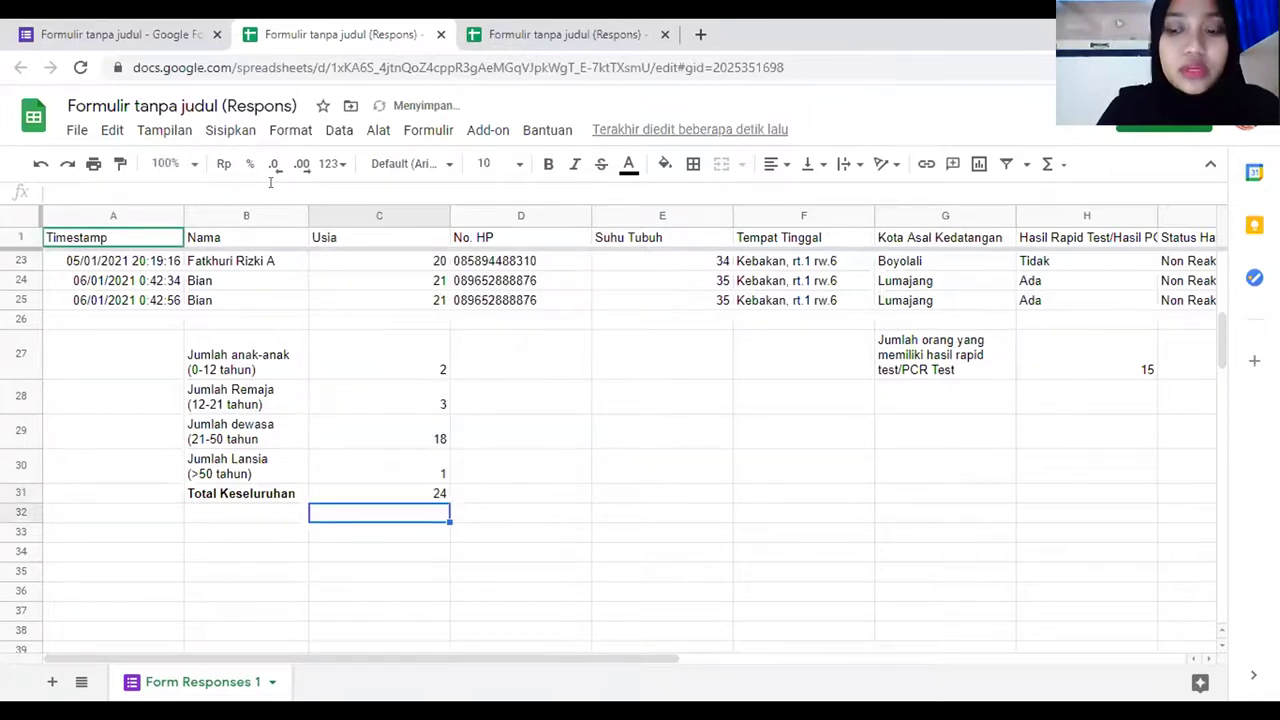
key(Up)
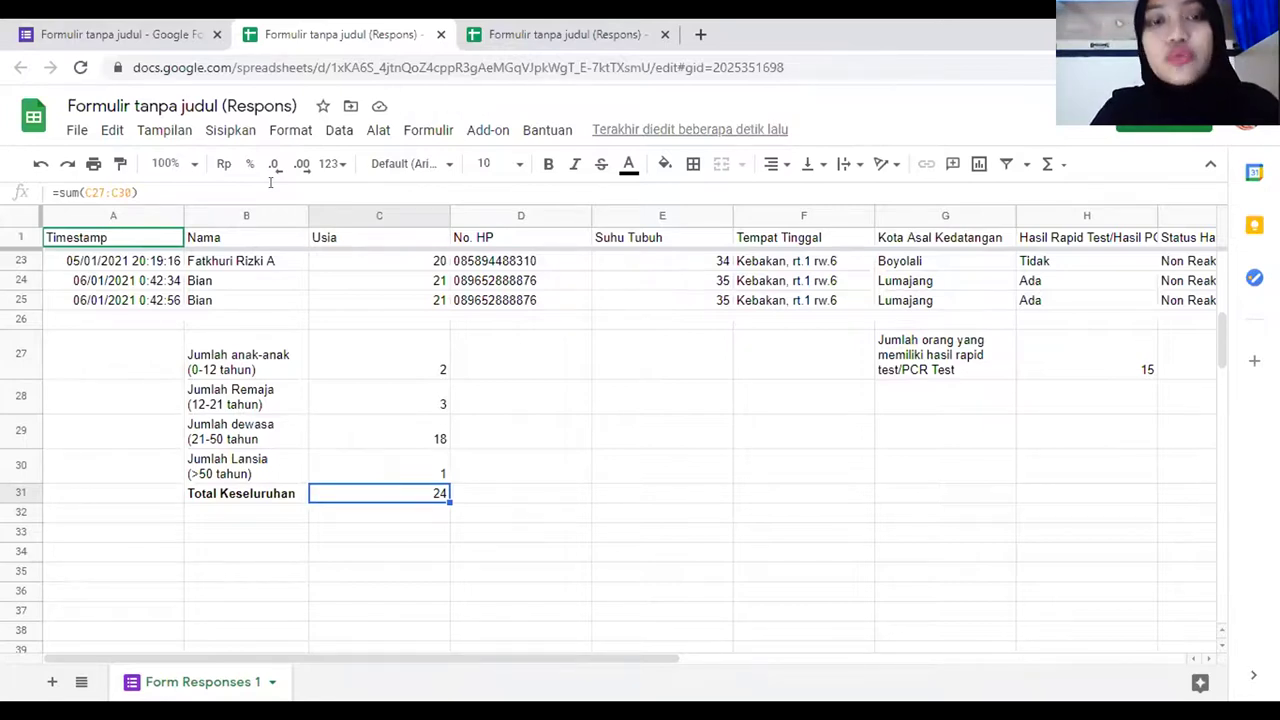
key(Right)
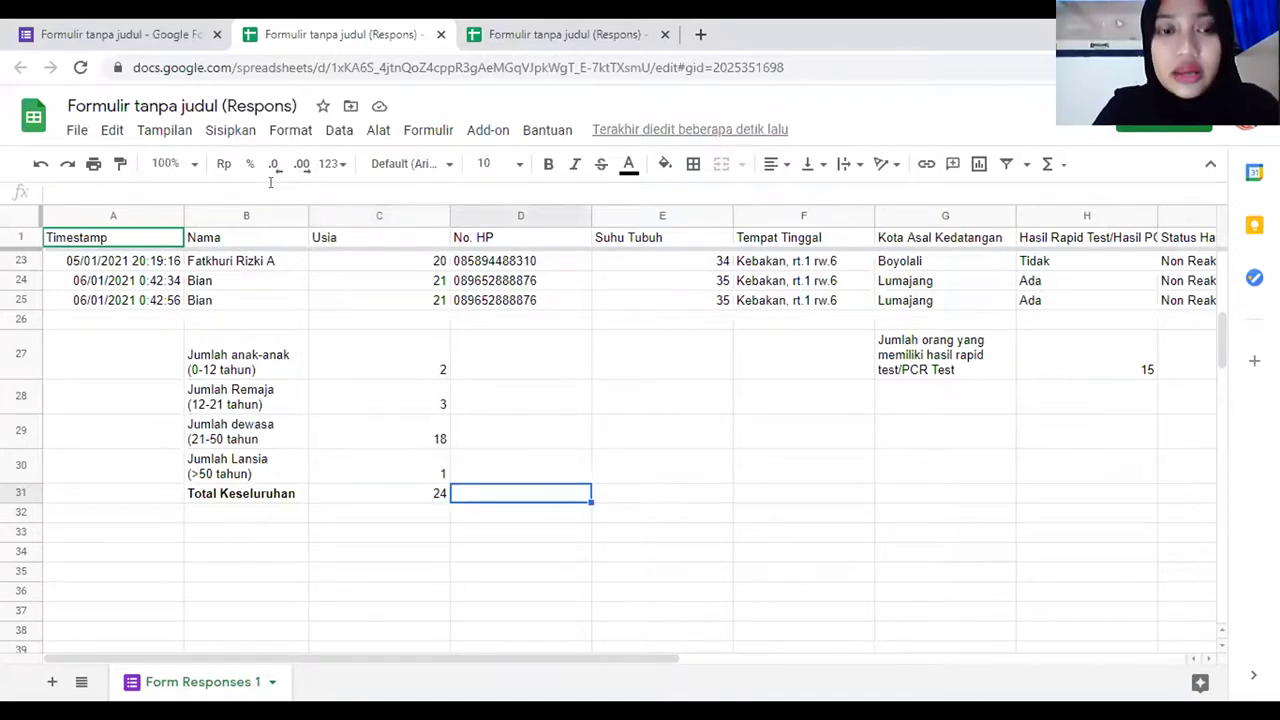
Clear H27 and re-enter the count of people with rapid/PCR test results as =countif(h2:h25;"Ada")
click(1103, 357)
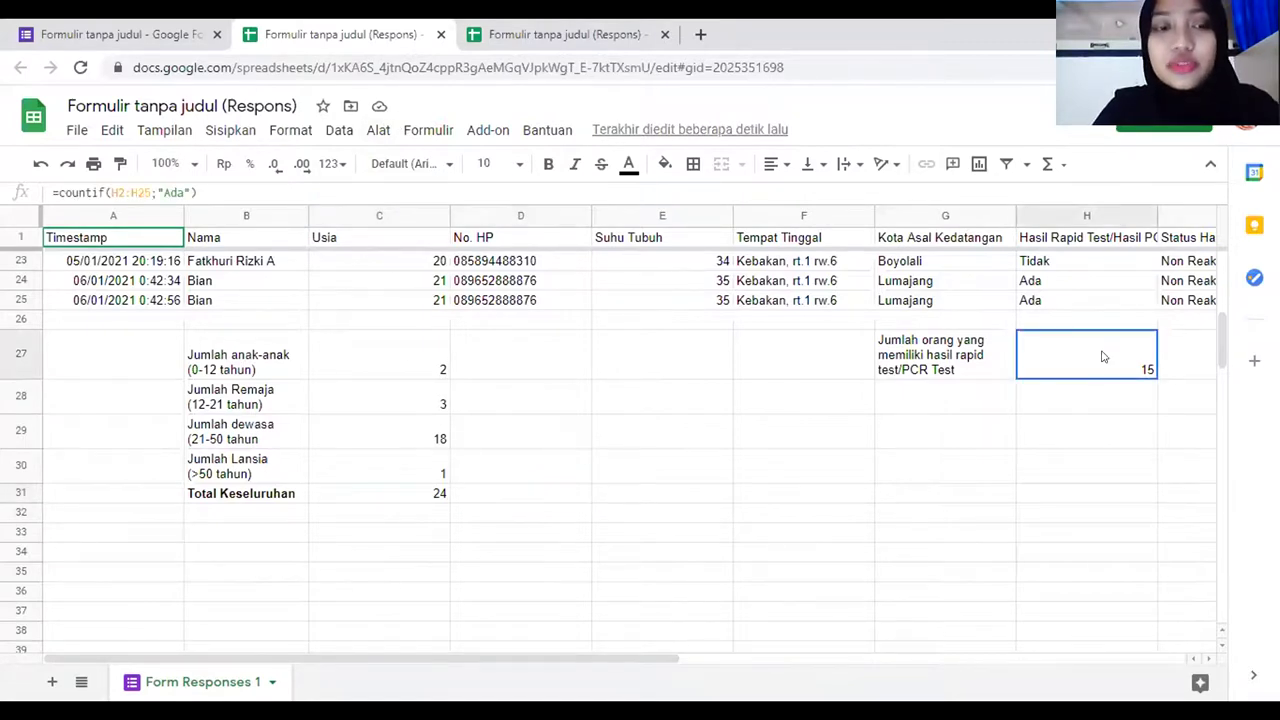
key(Delete)
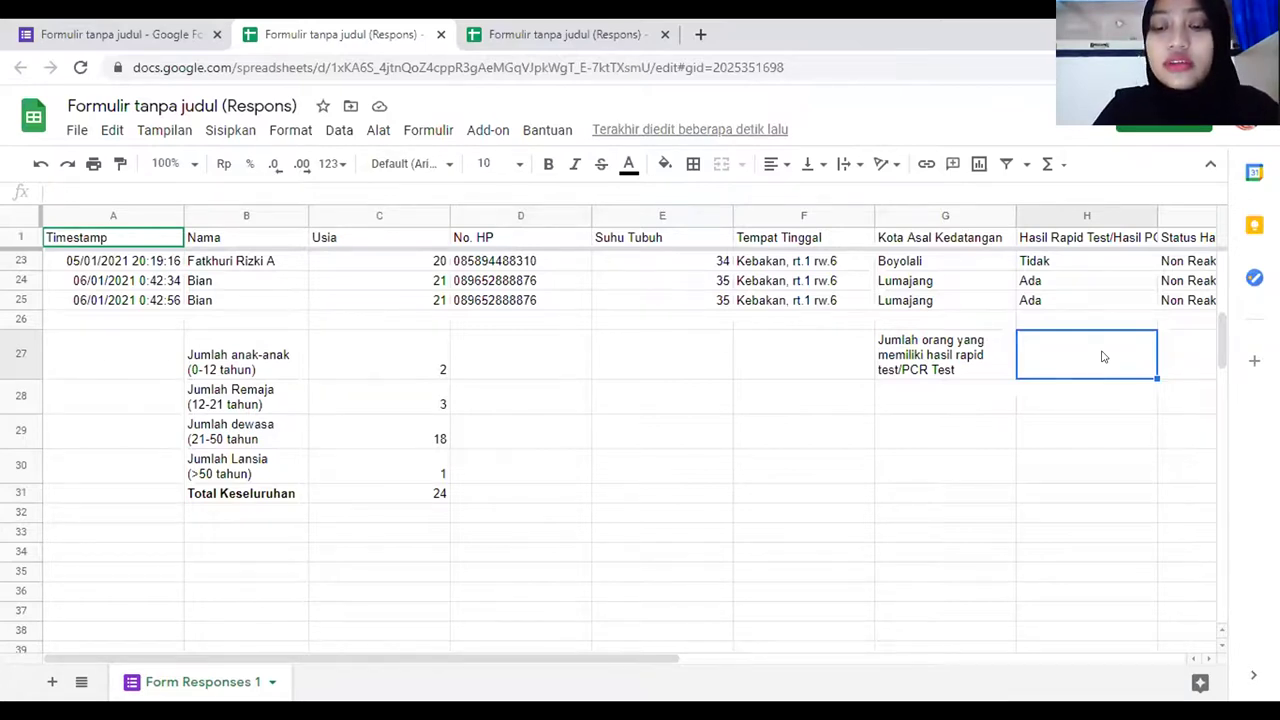
text(=)
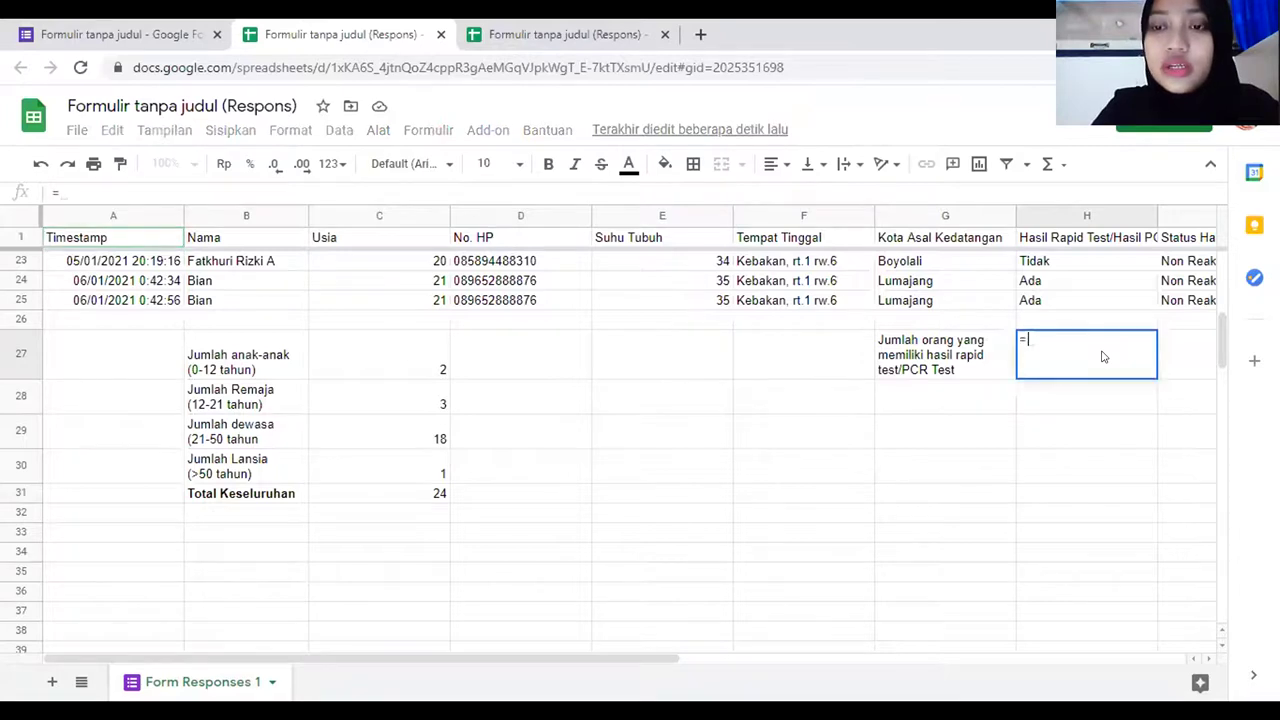
text(cou)
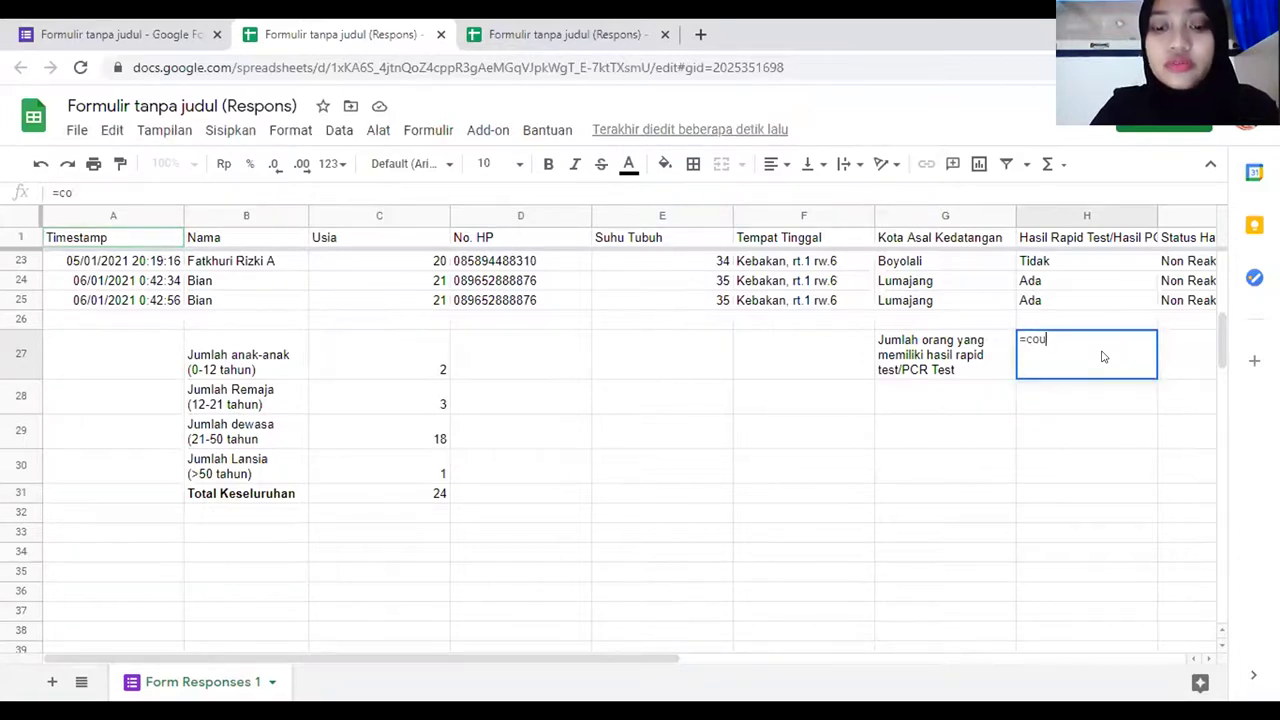
text(ntif()
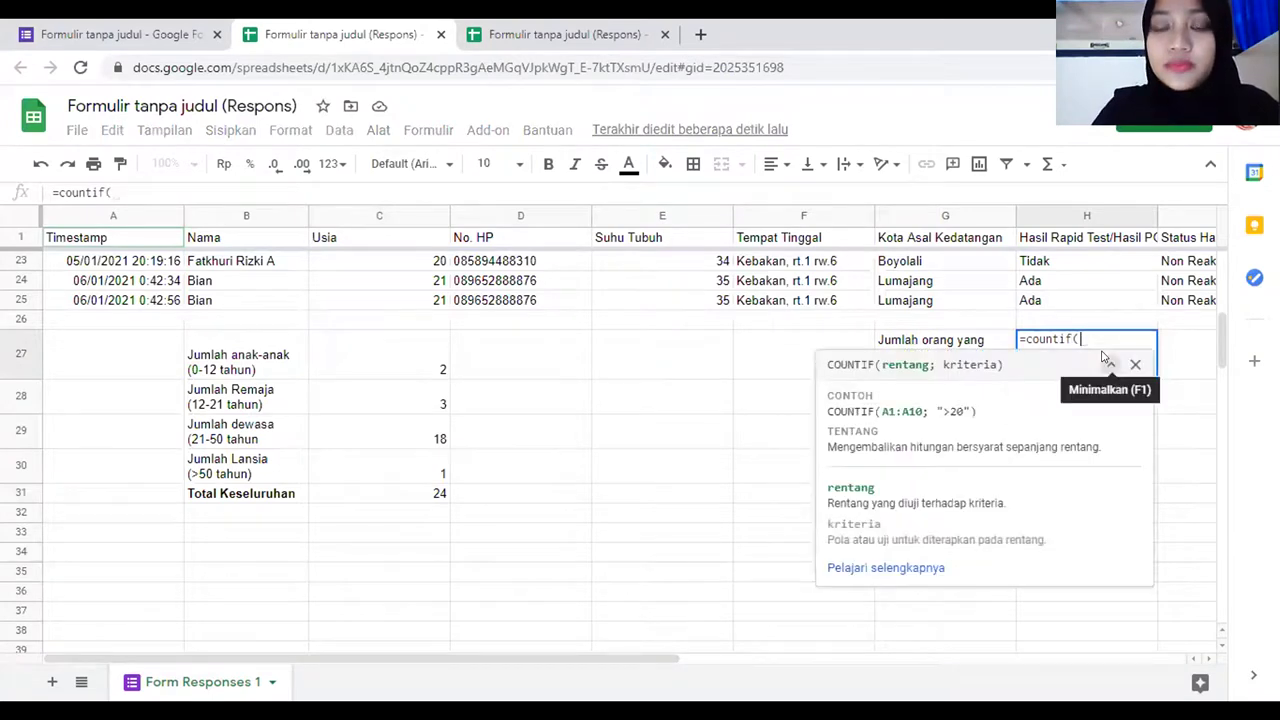
text(h)
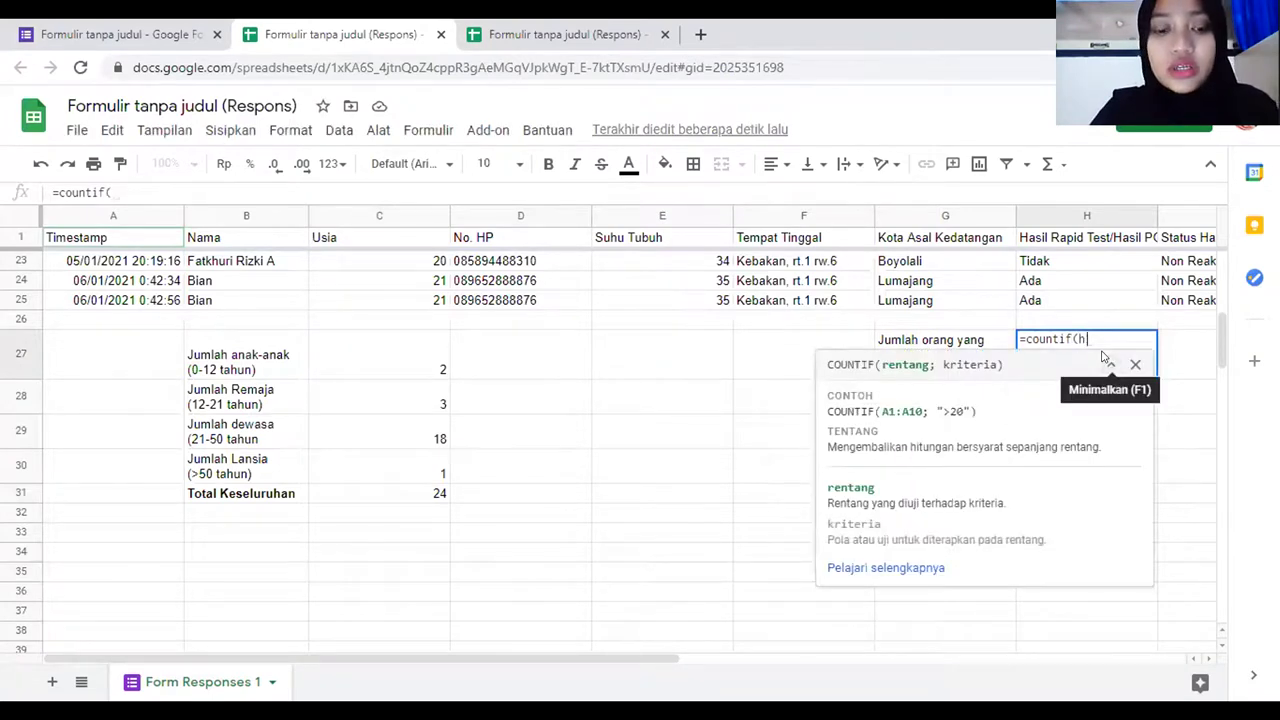
text(2:h25)
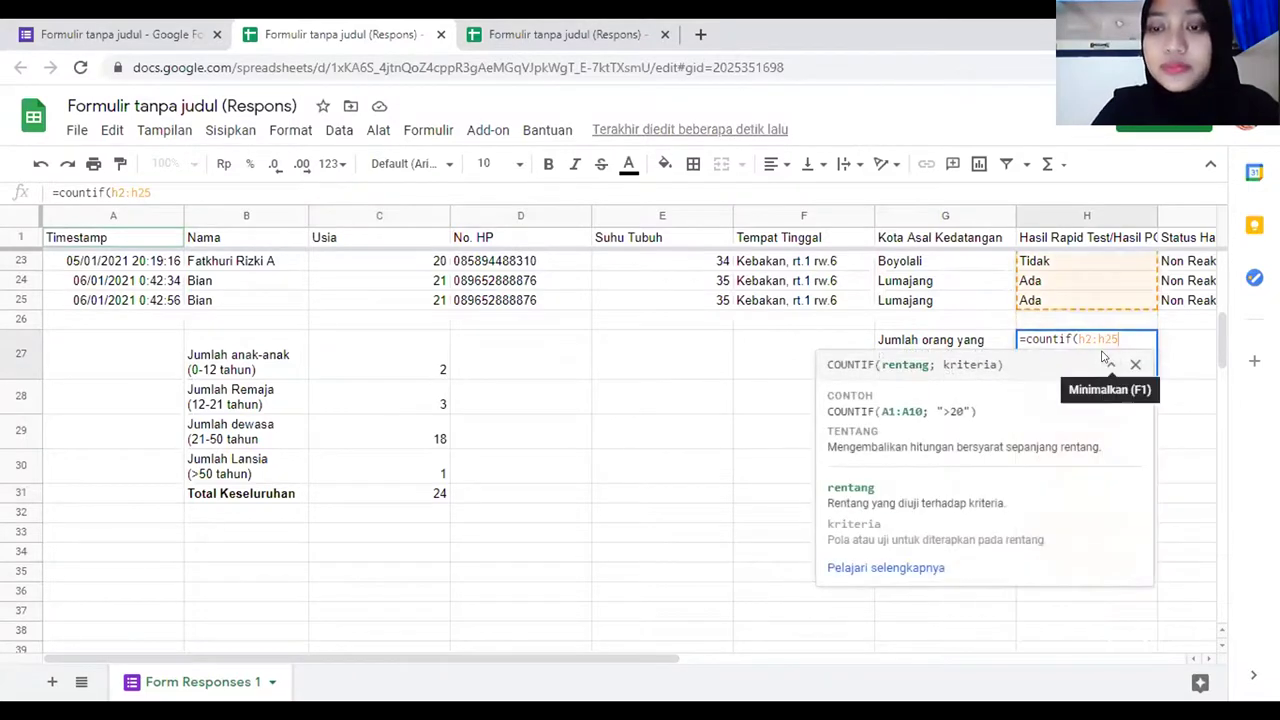
text(;")
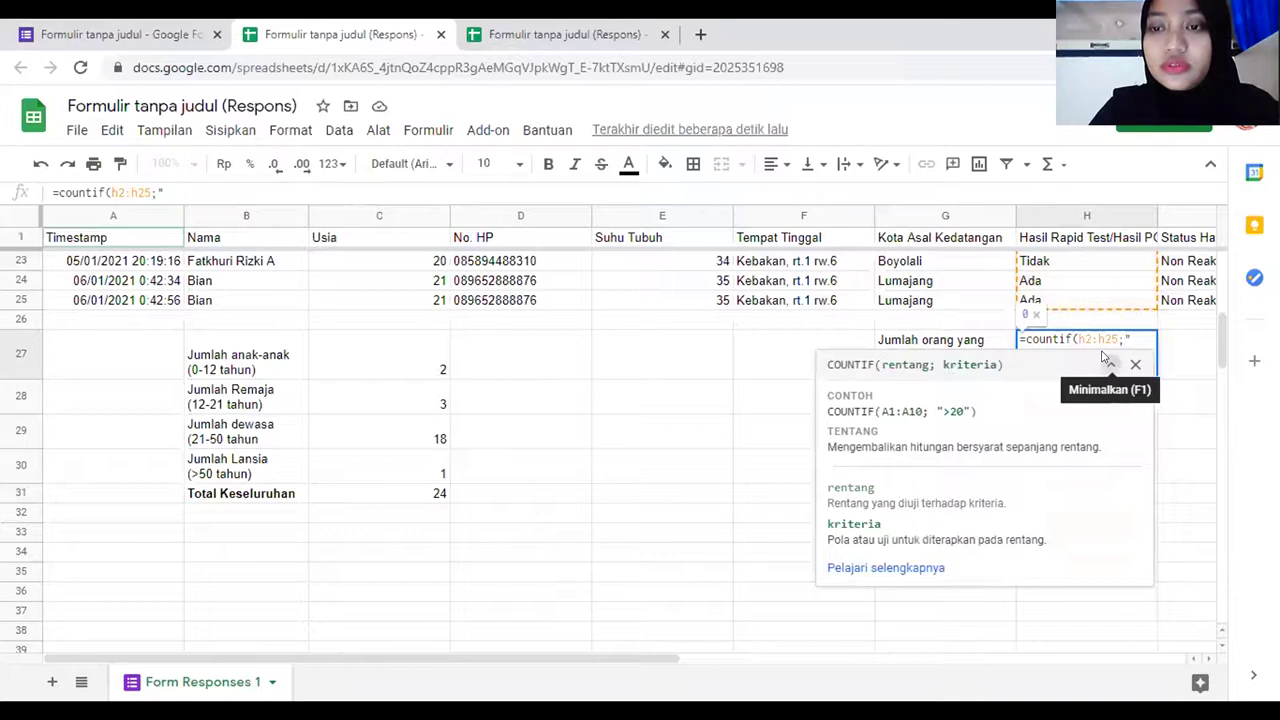
text(Ada)
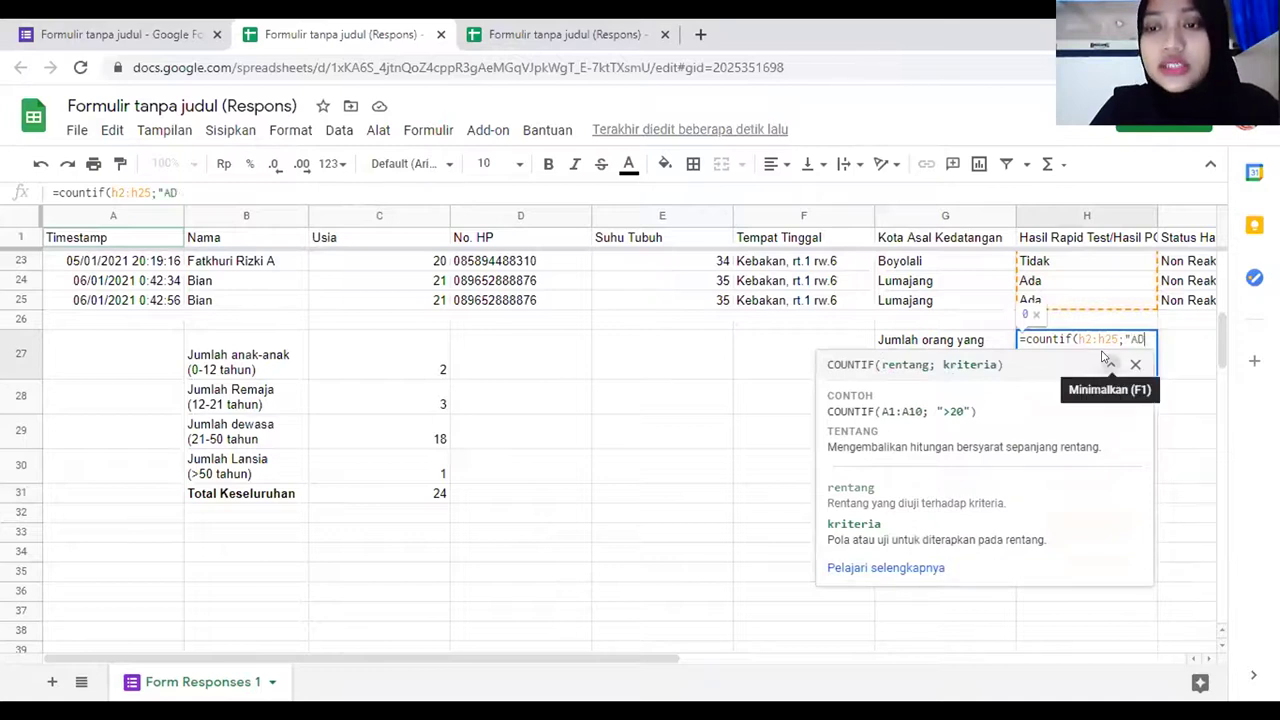
text(")
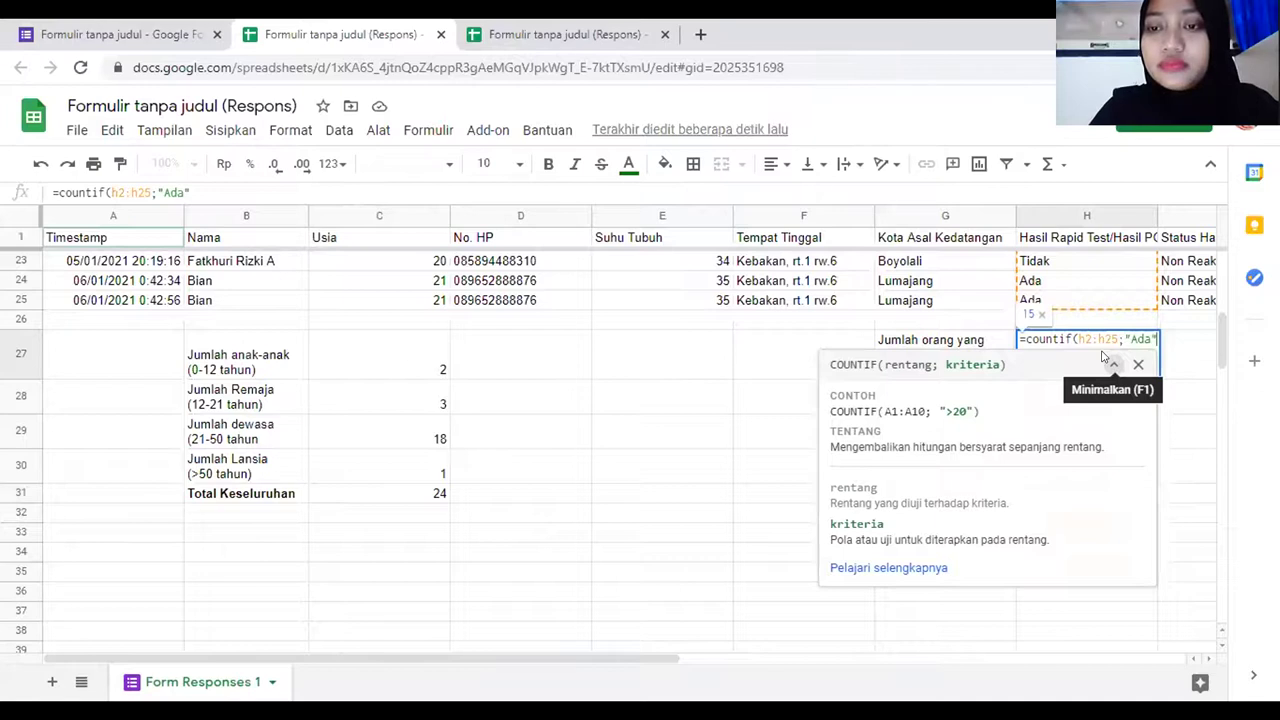
key(Return)
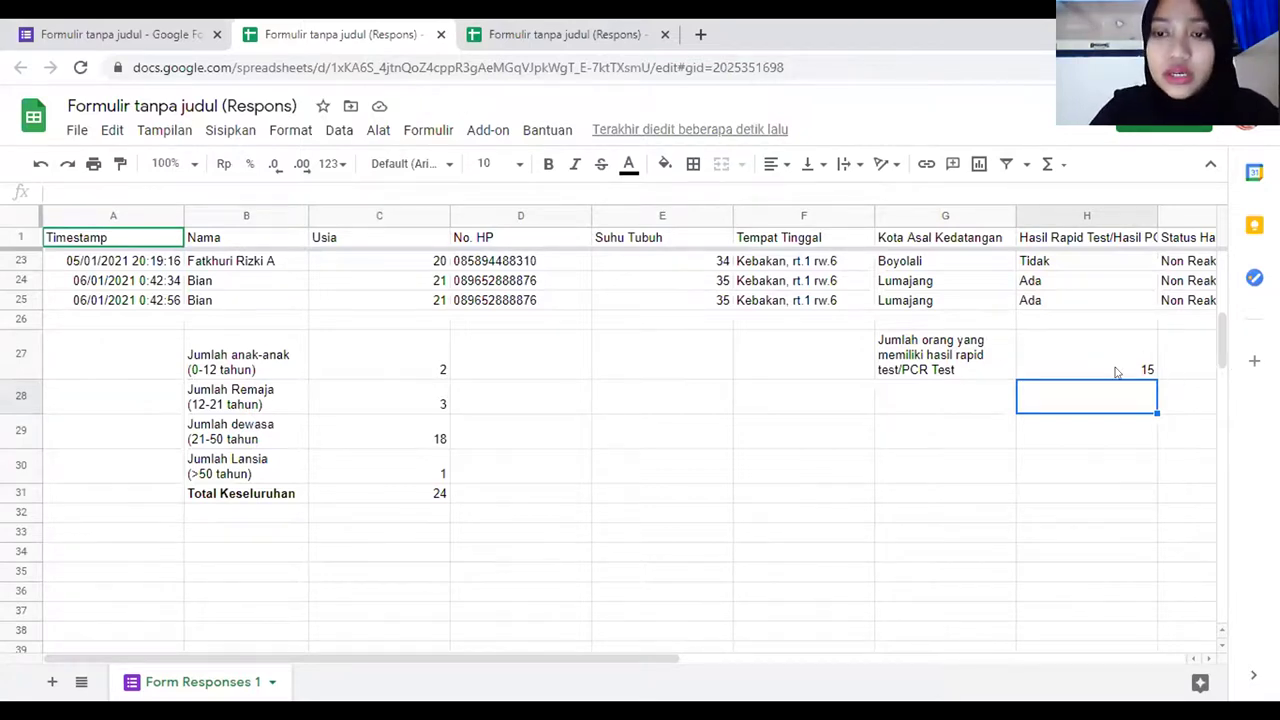
click(1113, 434)
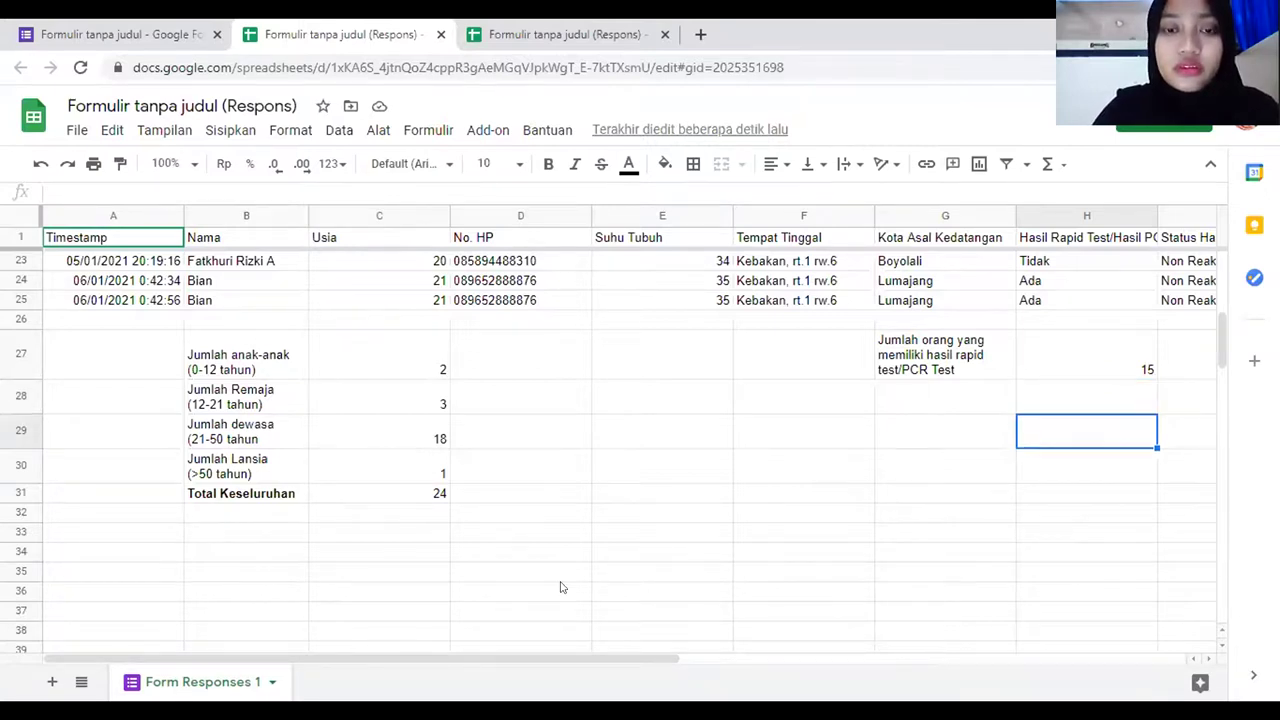
drag(199, 360, 407, 412)
drag(230, 373, 410, 474)
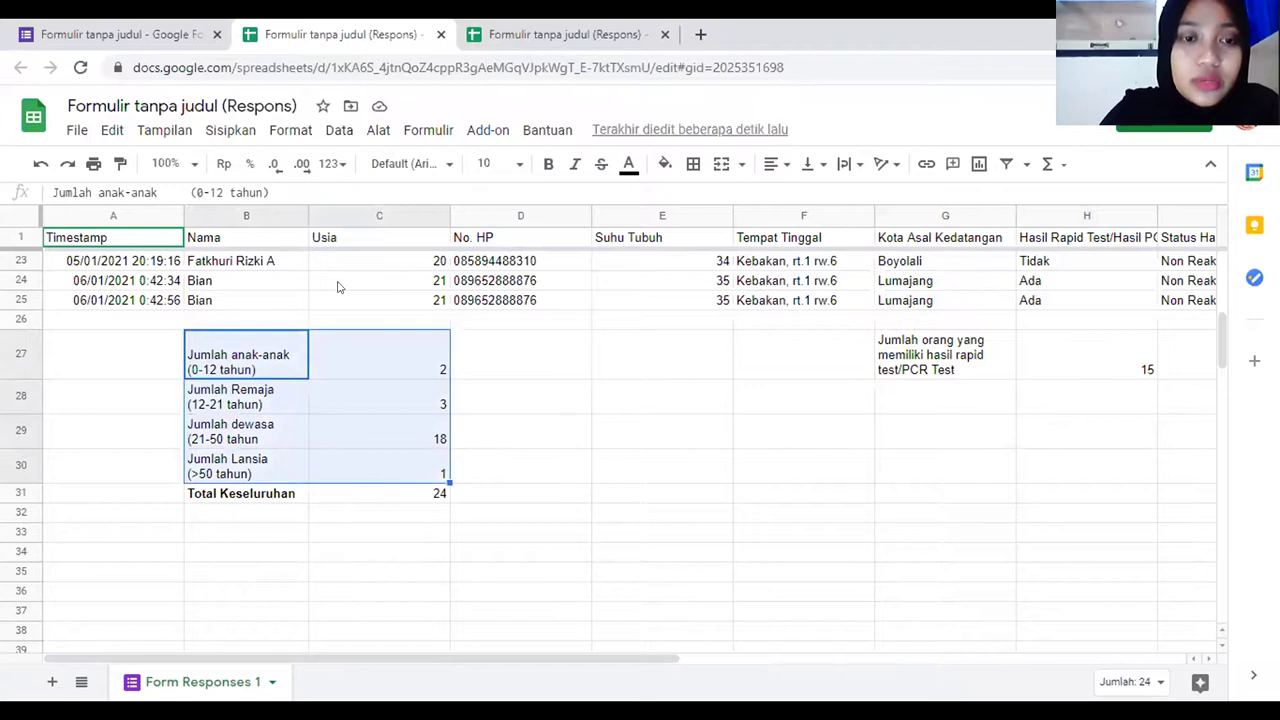
click(230, 133)
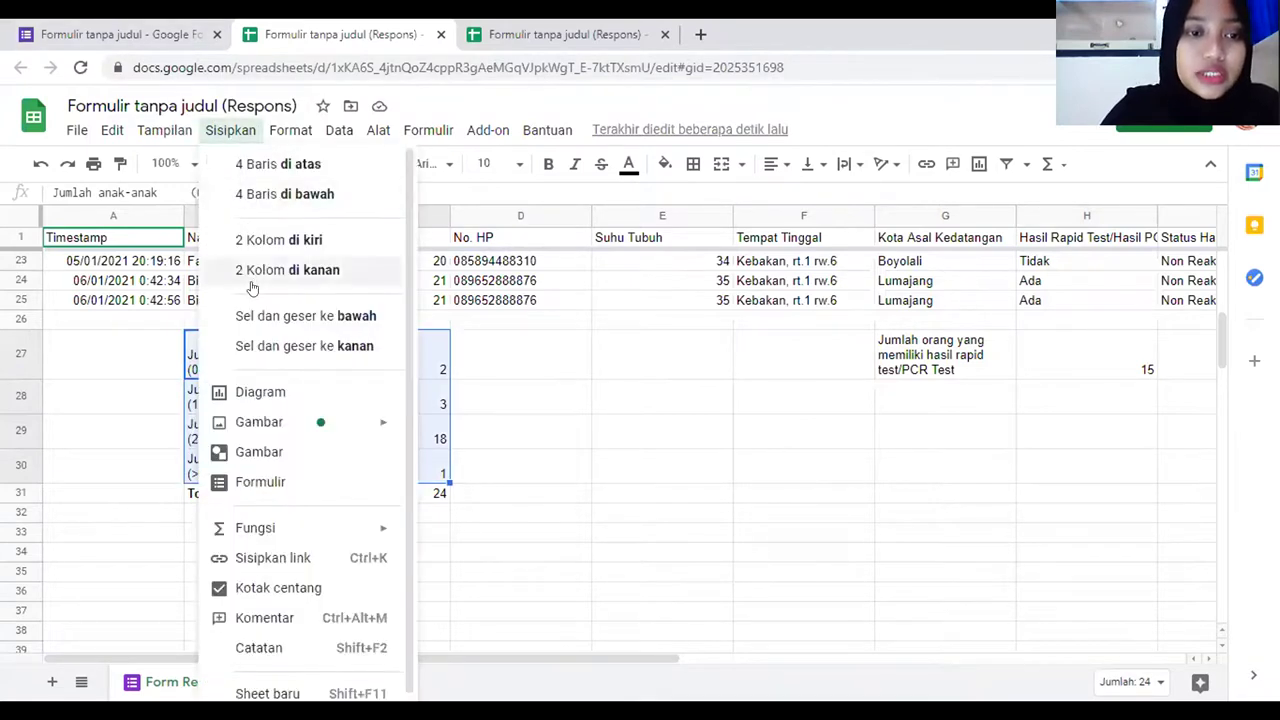
click(572, 369)
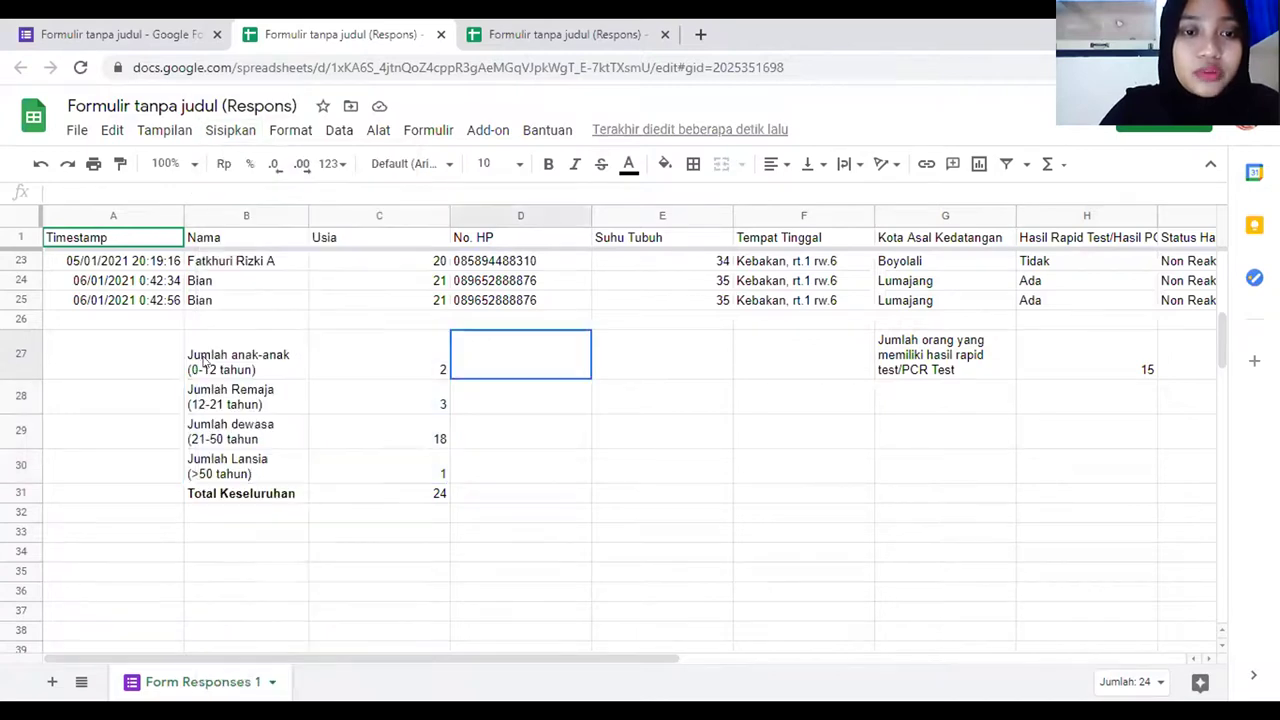
Insert a pie chart (Diagram lingkaran) from the age-group labels and counts in B27:C30
click(267, 360)
drag(330, 375, 380, 477)
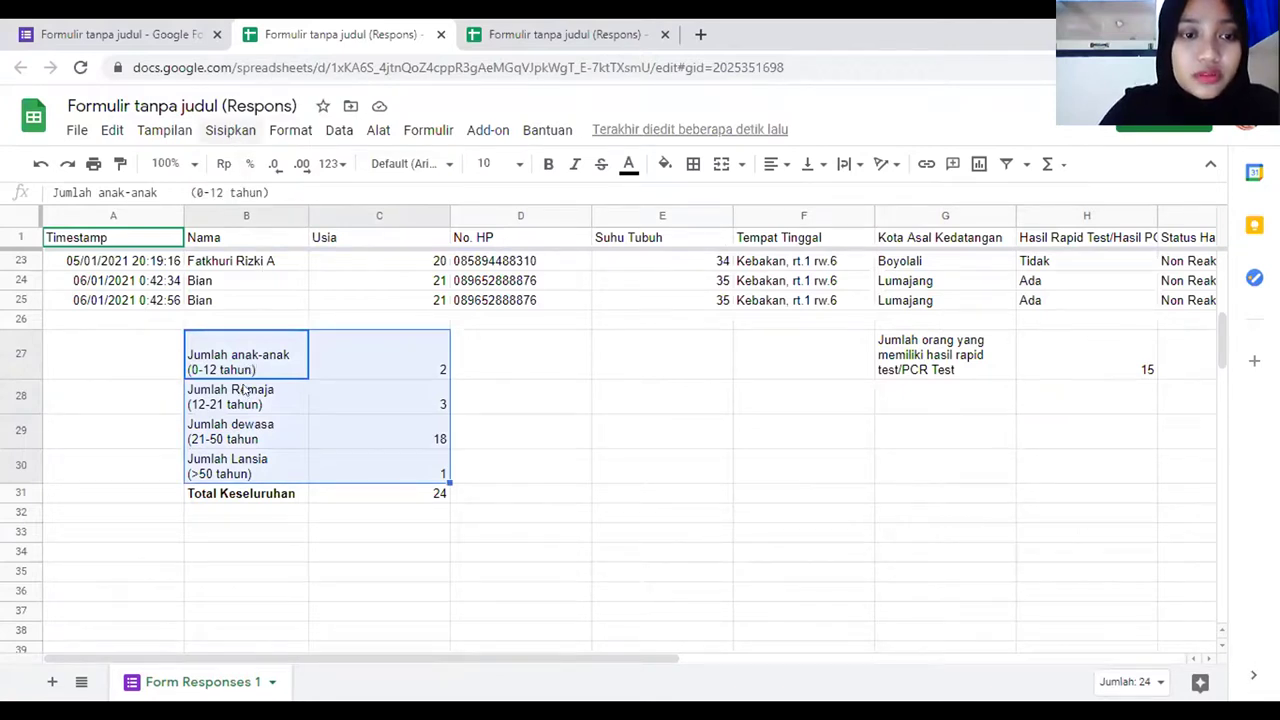
key(alt+i)
click(240, 431)
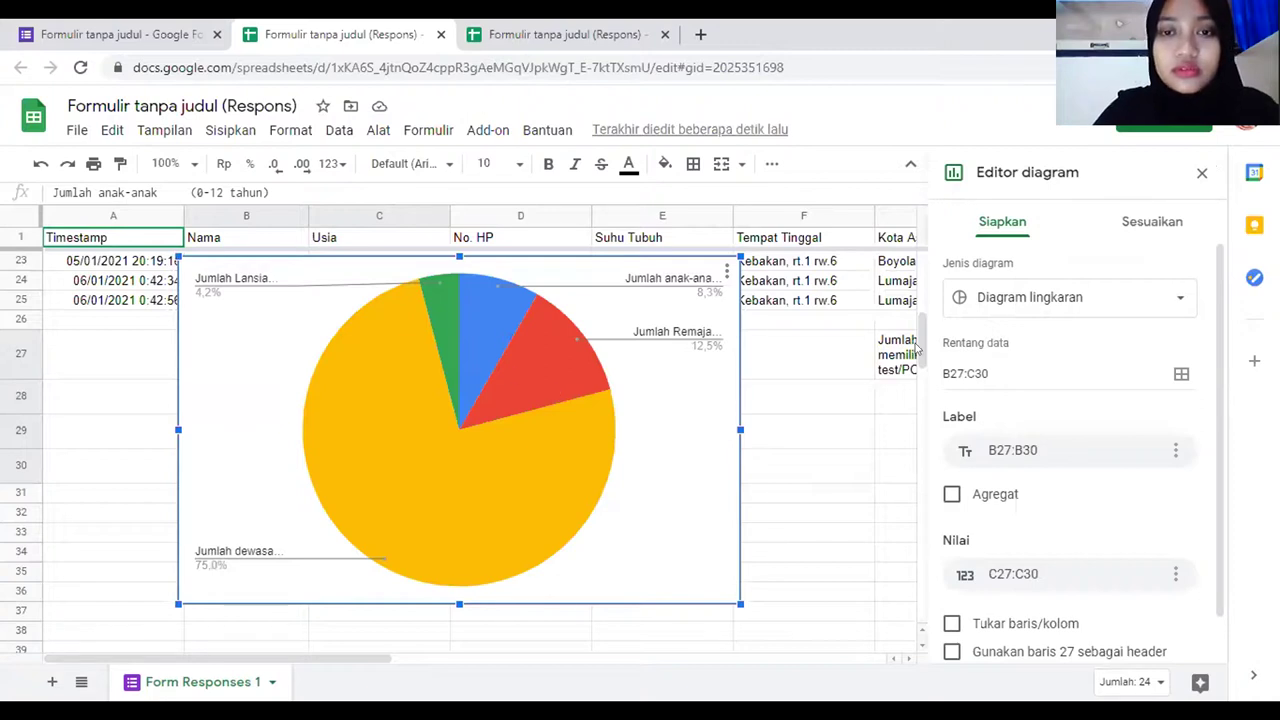
click(995, 372)
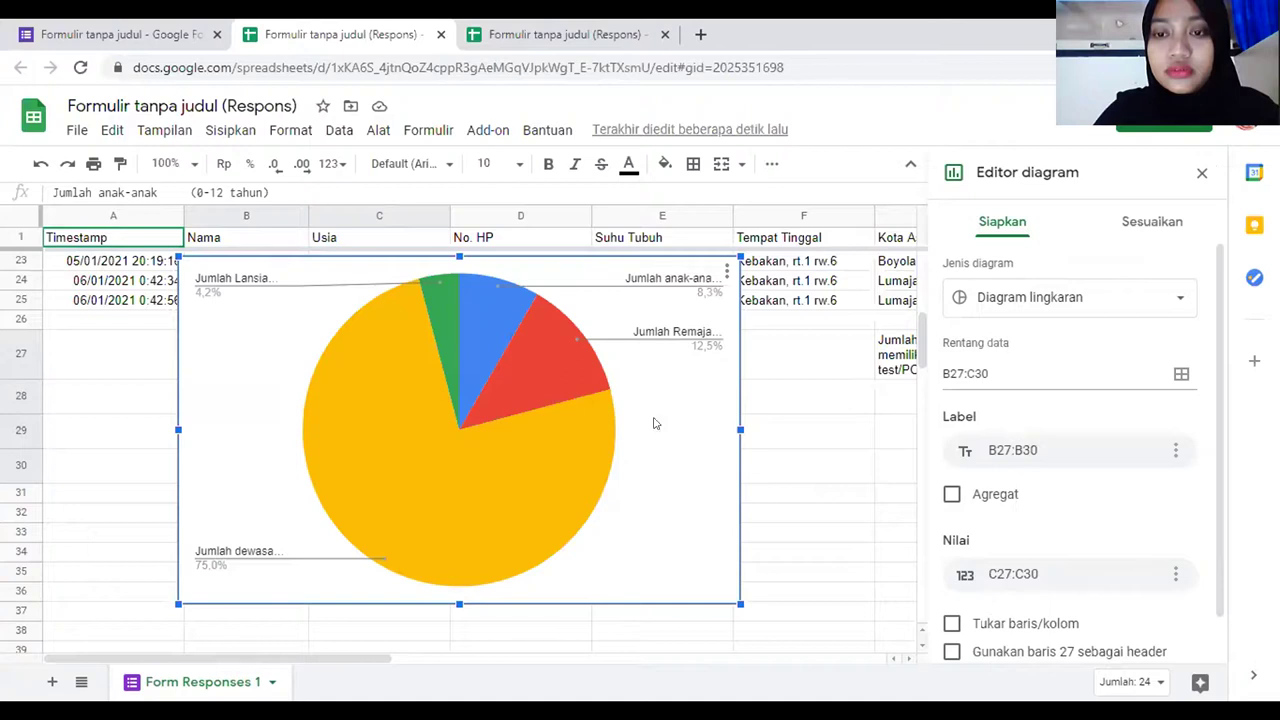
click(424, 460)
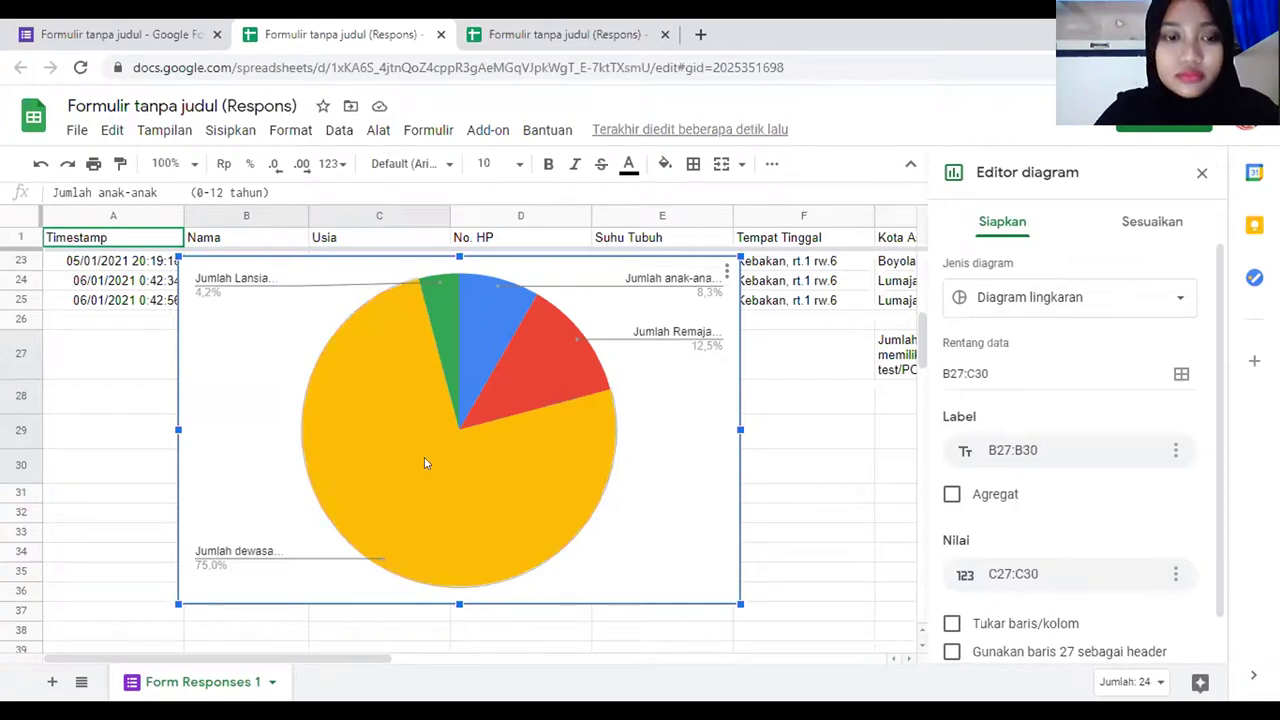
Shrink the age-group pie chart slightly and move it below the Total Keseluruhan row, starting at row 32
click(556, 356)
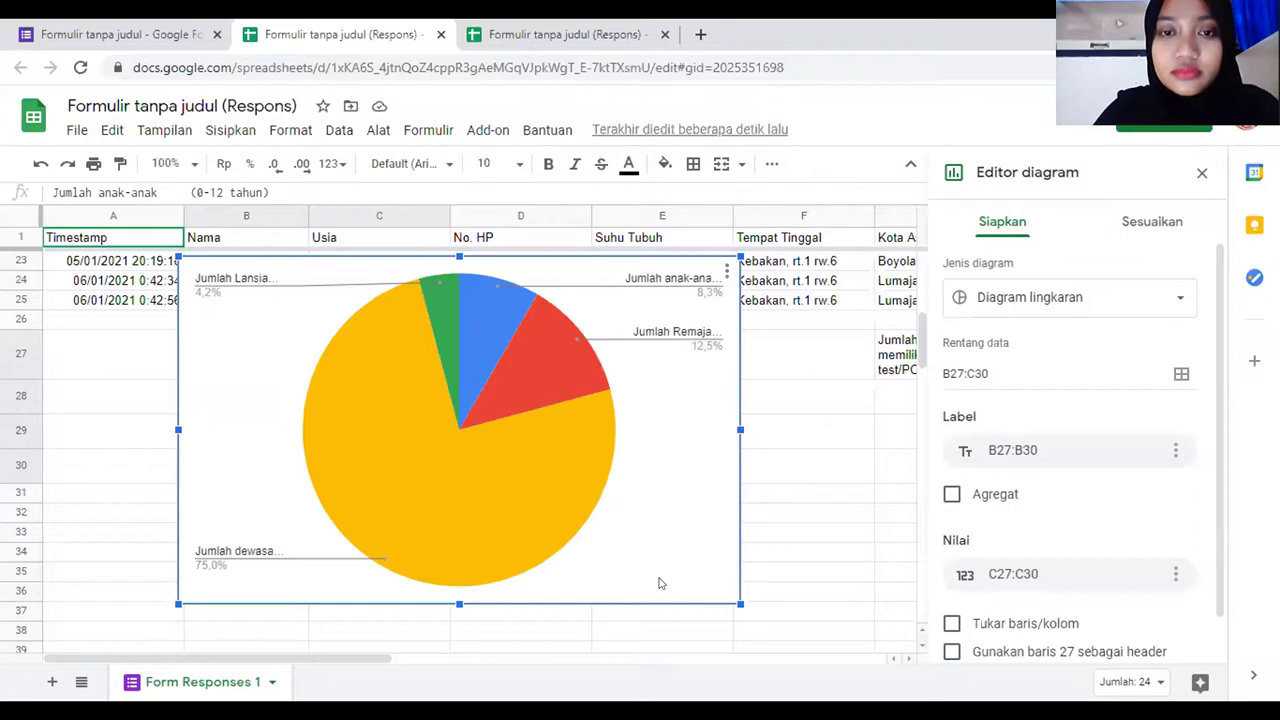
drag(740, 604, 688, 572)
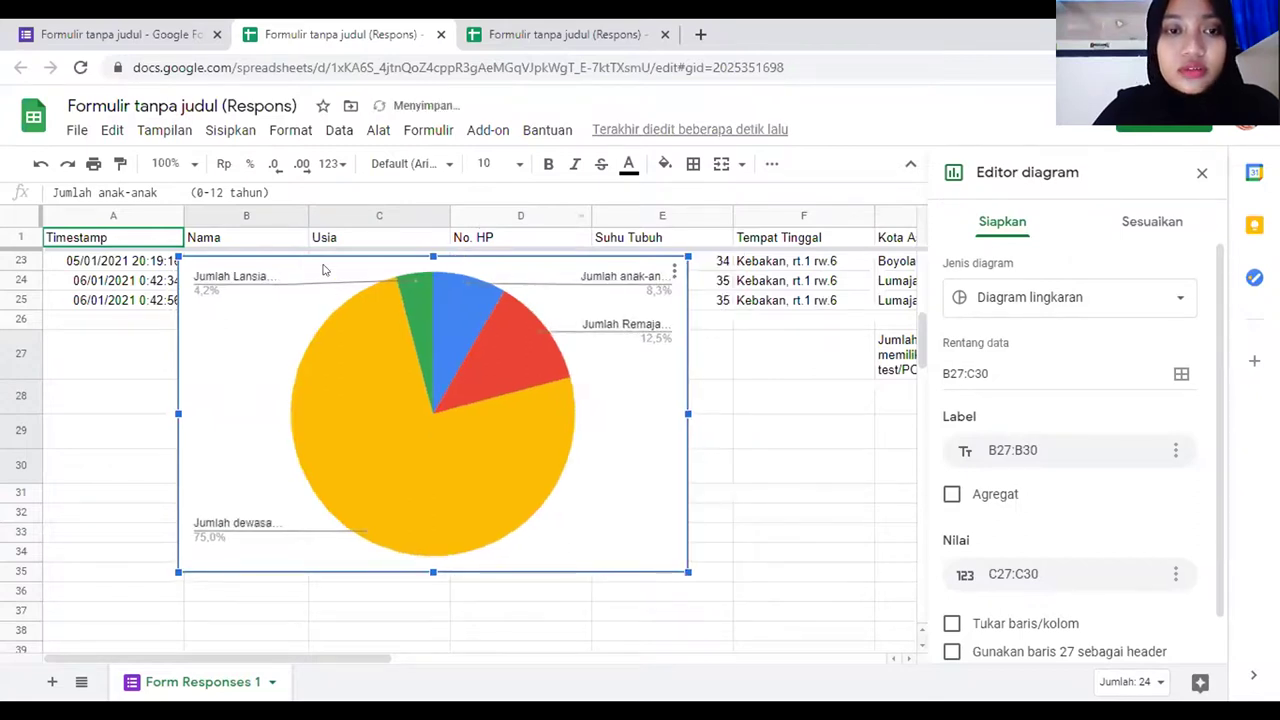
drag(240, 330, 188, 561)
scroll(683, 460, down, 3)
click(683, 458)
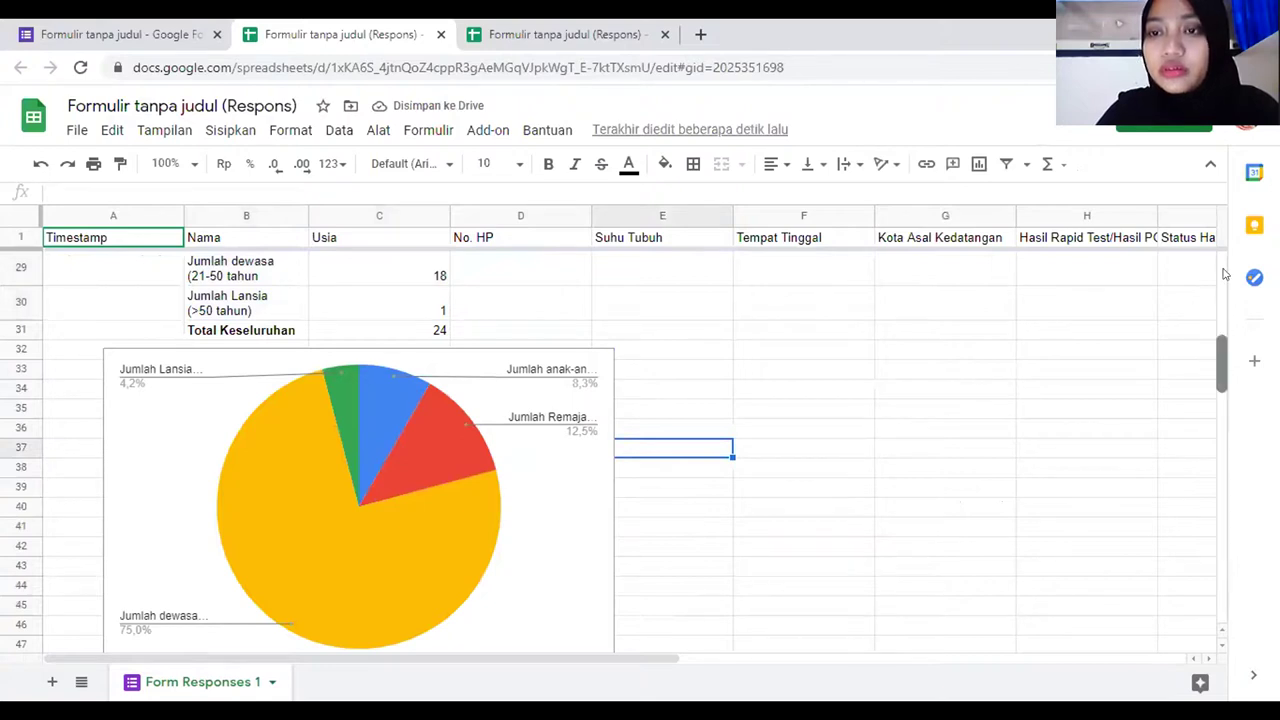
scroll(1222, 265, up, 10)
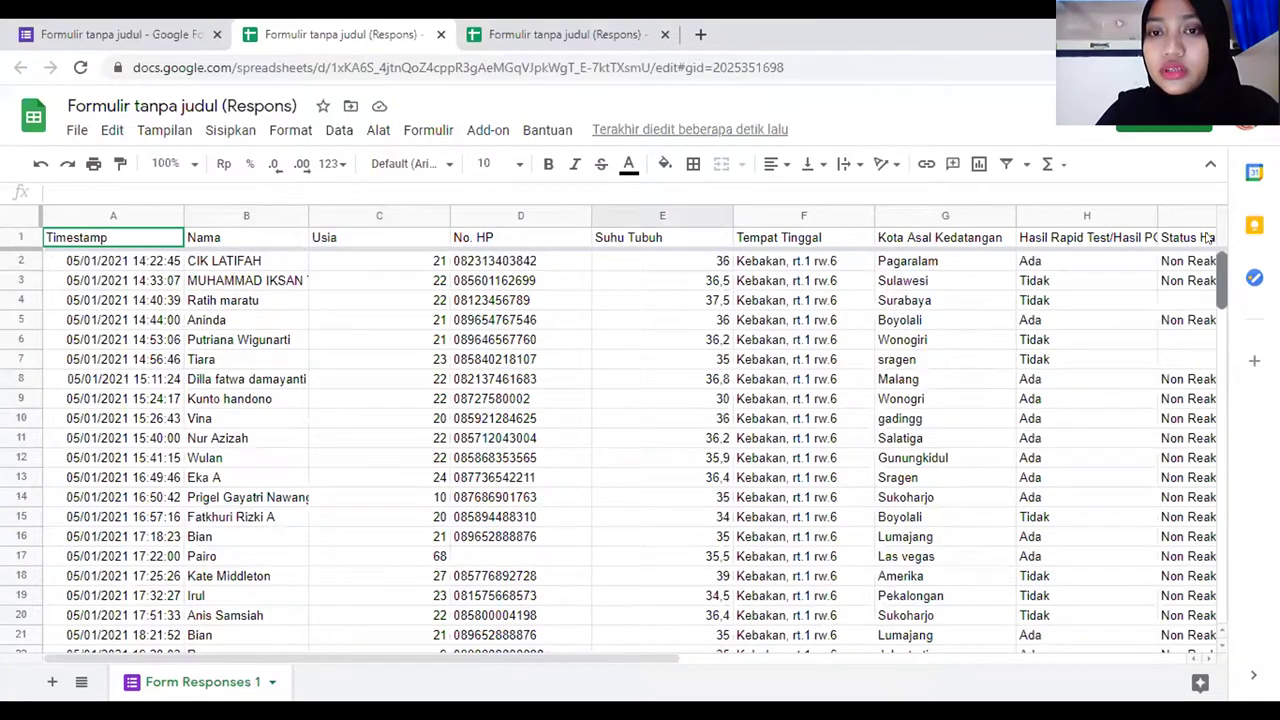
scroll(1219, 300, down, 7)
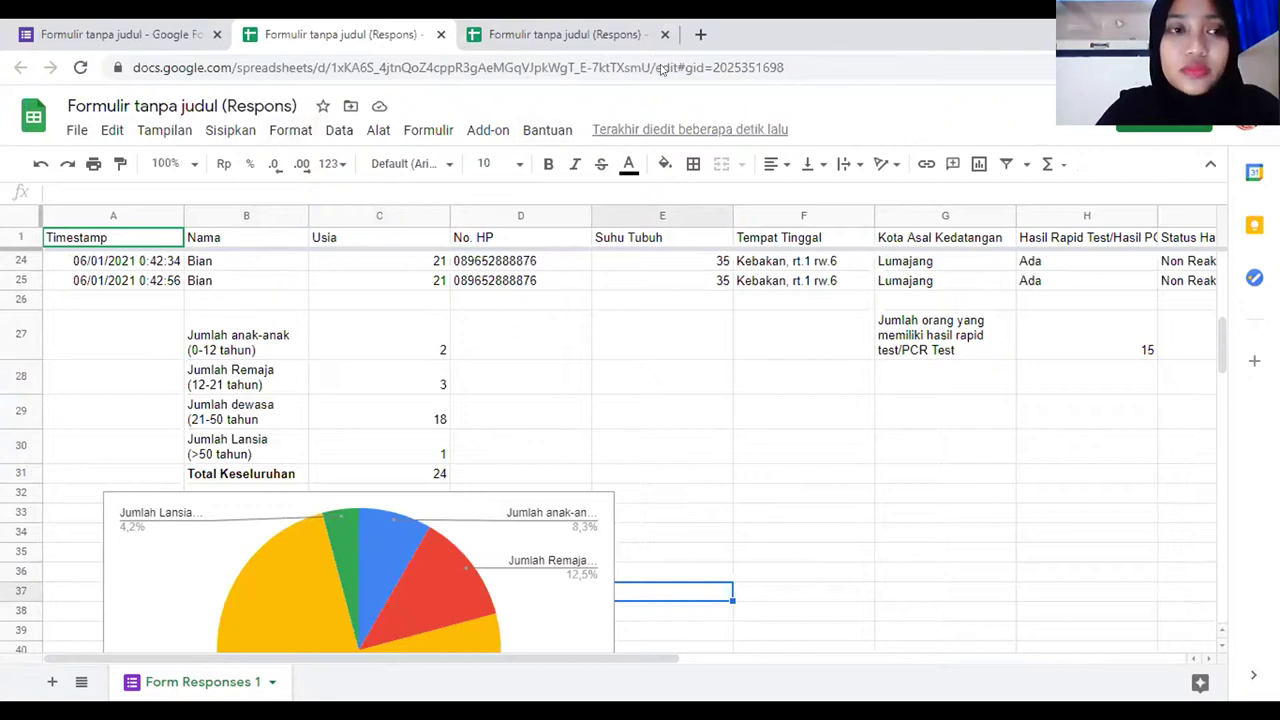
Switch to the Google Forms responses page and download all responses as a CSV file (Download tanggapan)
click(86, 34)
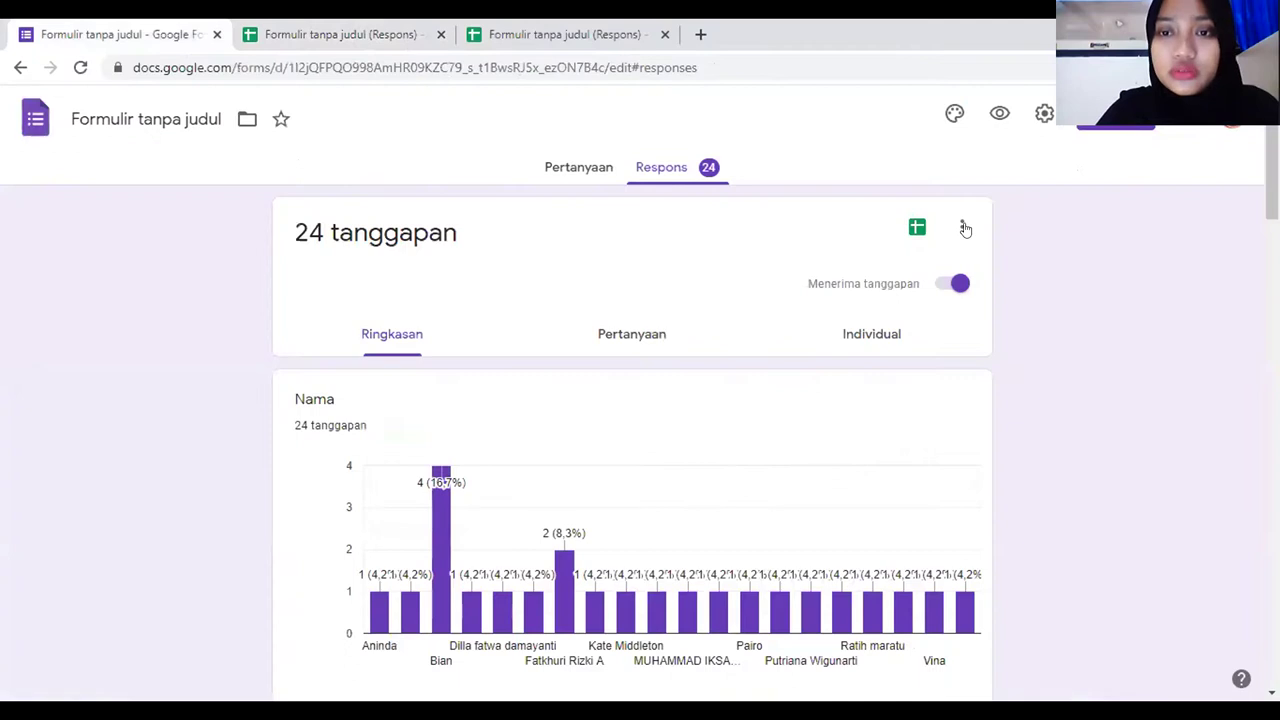
click(965, 228)
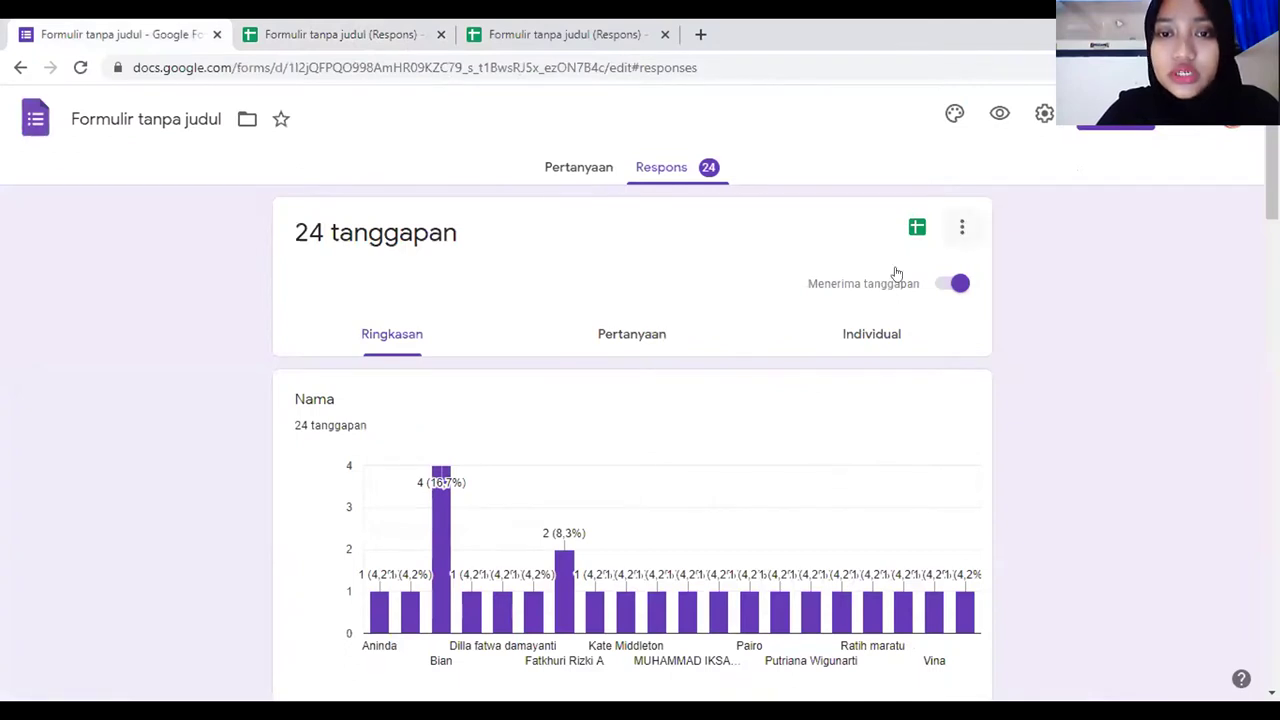
click(1075, 229)
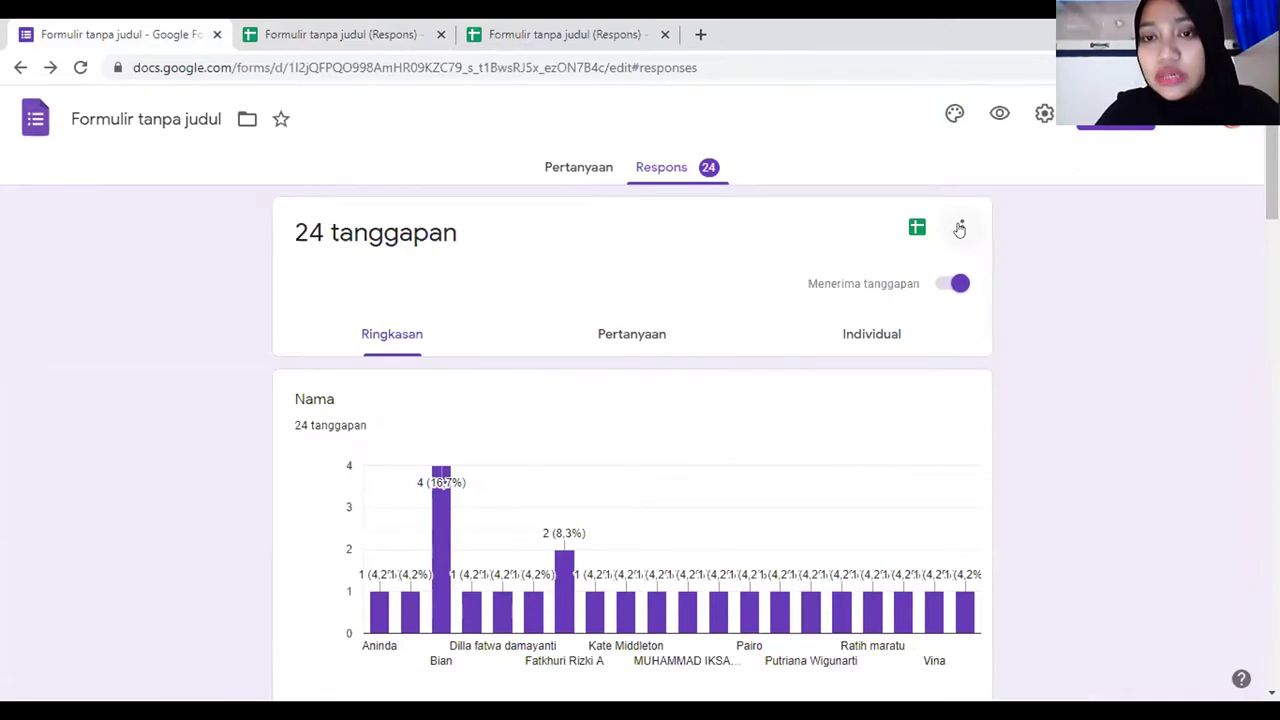
click(959, 229)
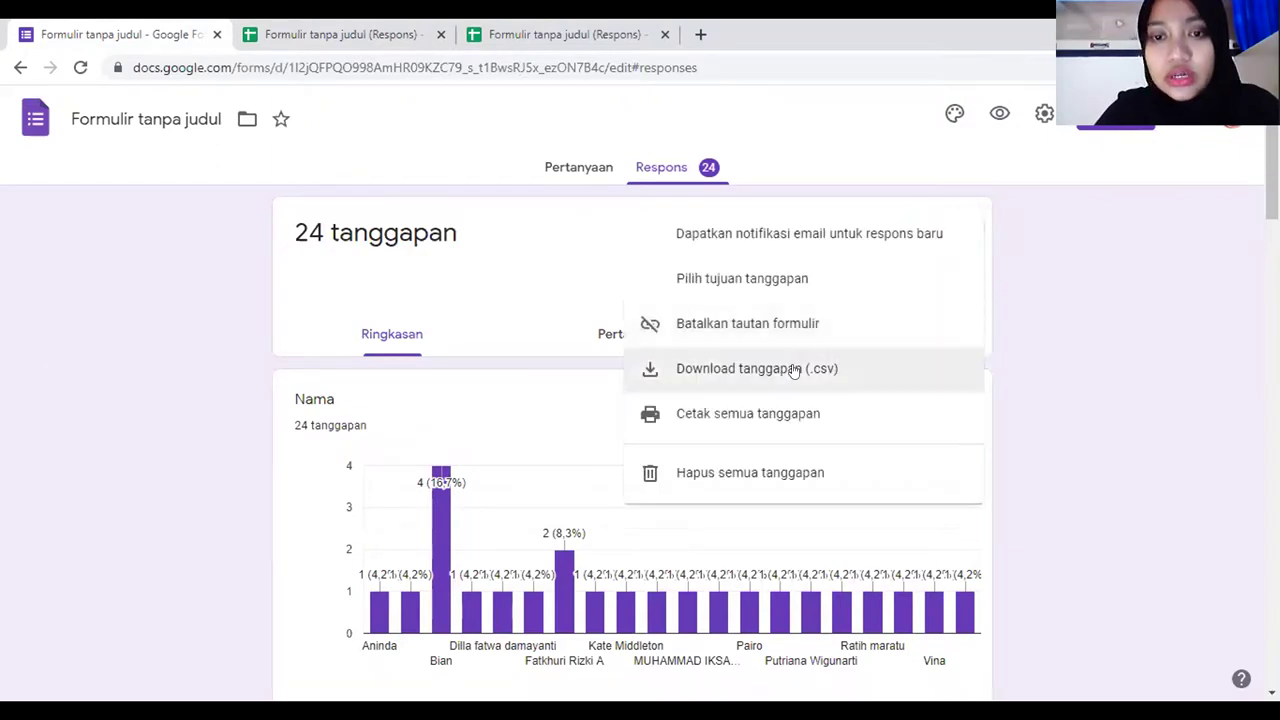
click(797, 369)
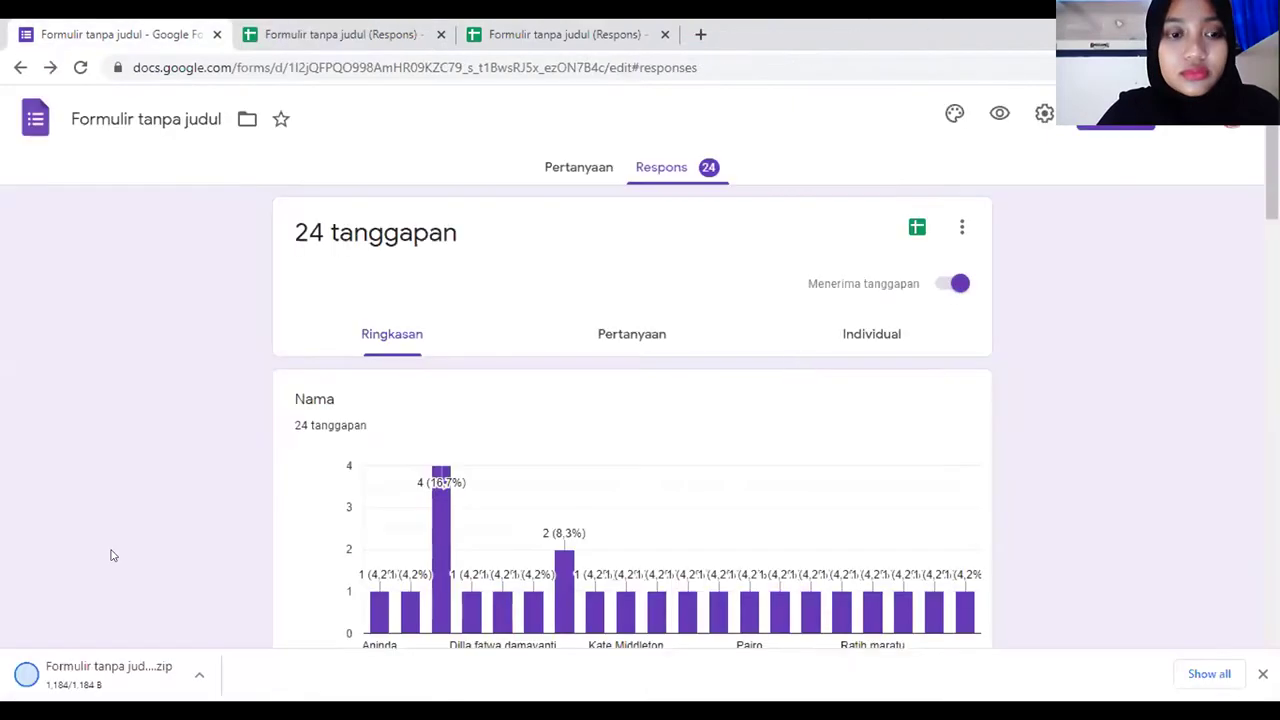
Open the downloaded zip archive of the form responses
click(190, 683)
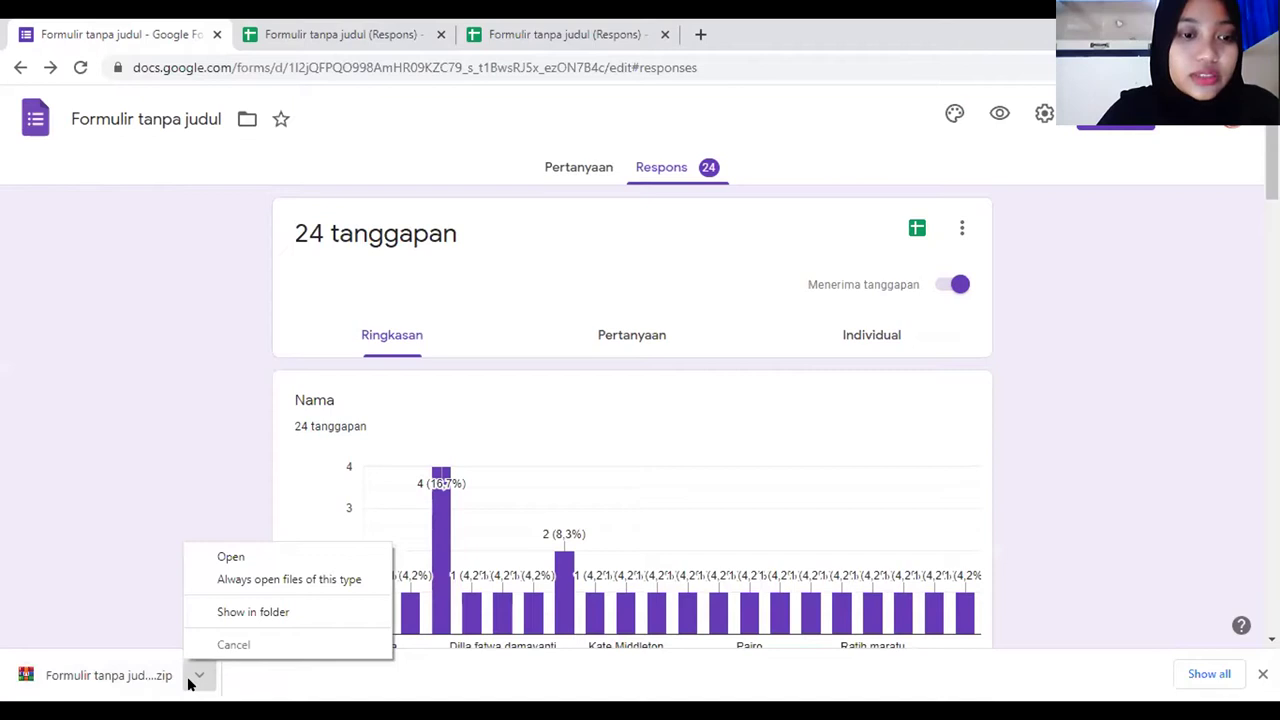
click(231, 557)
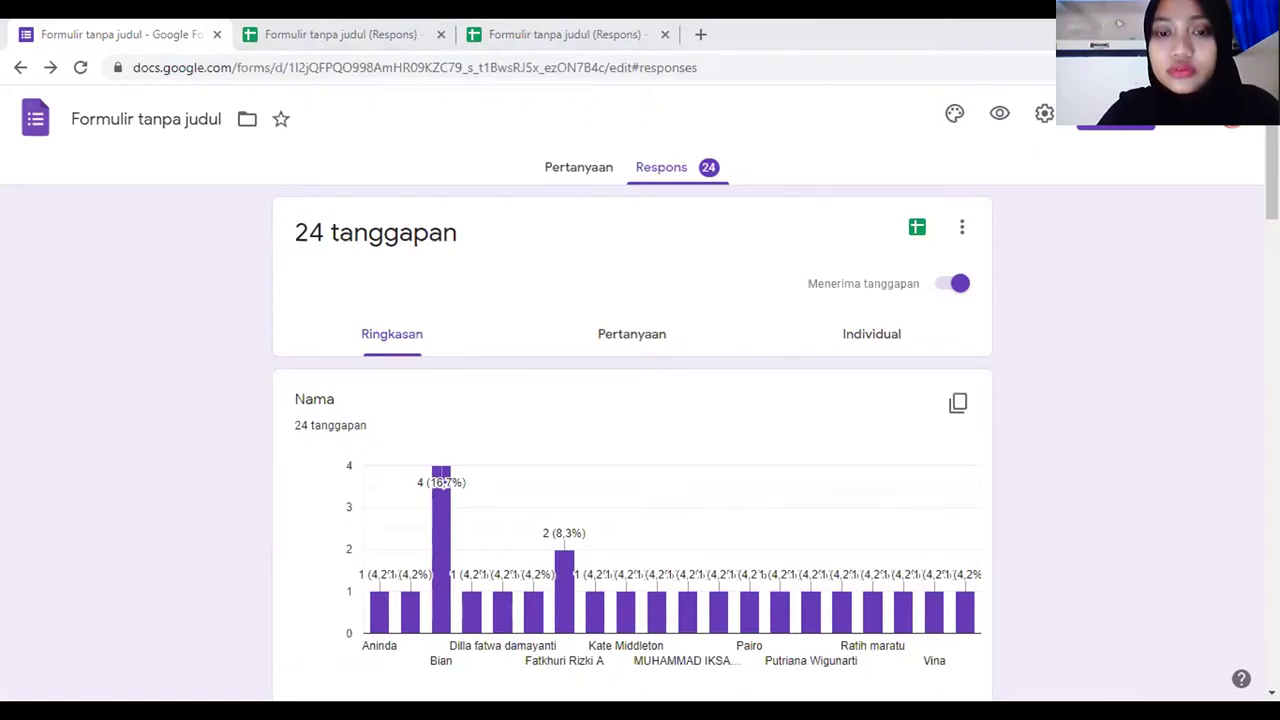
mouse_move(441, 480)
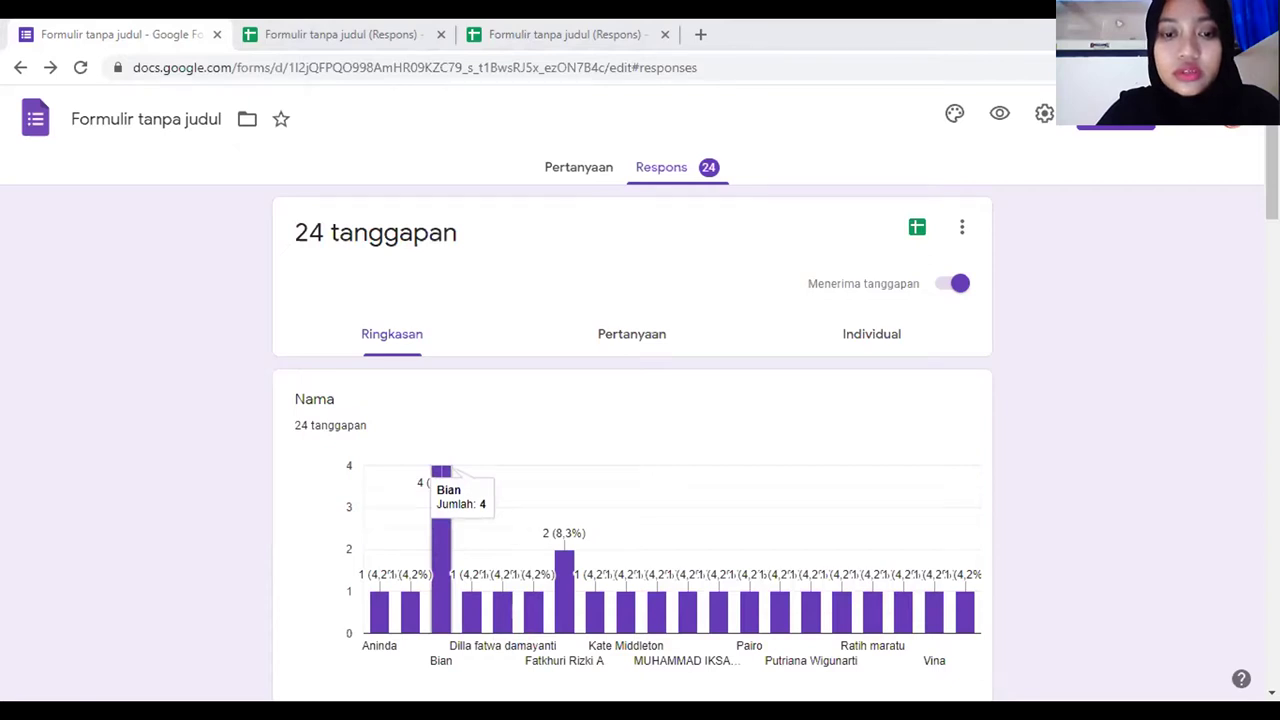